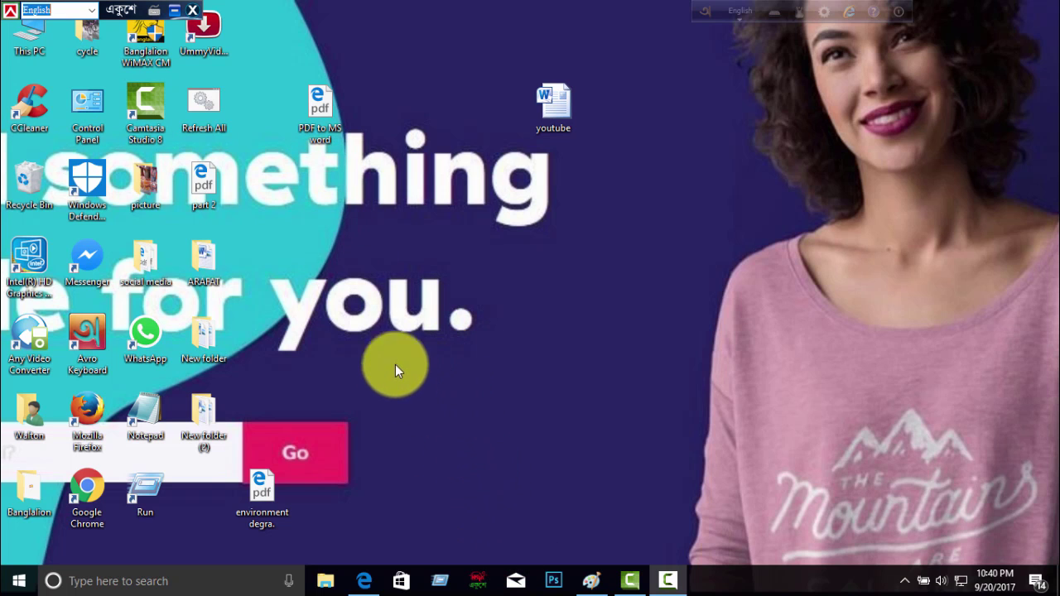
Open the girl photo from D:\rexize picture in Paint using Open with
double_click(37, 39)
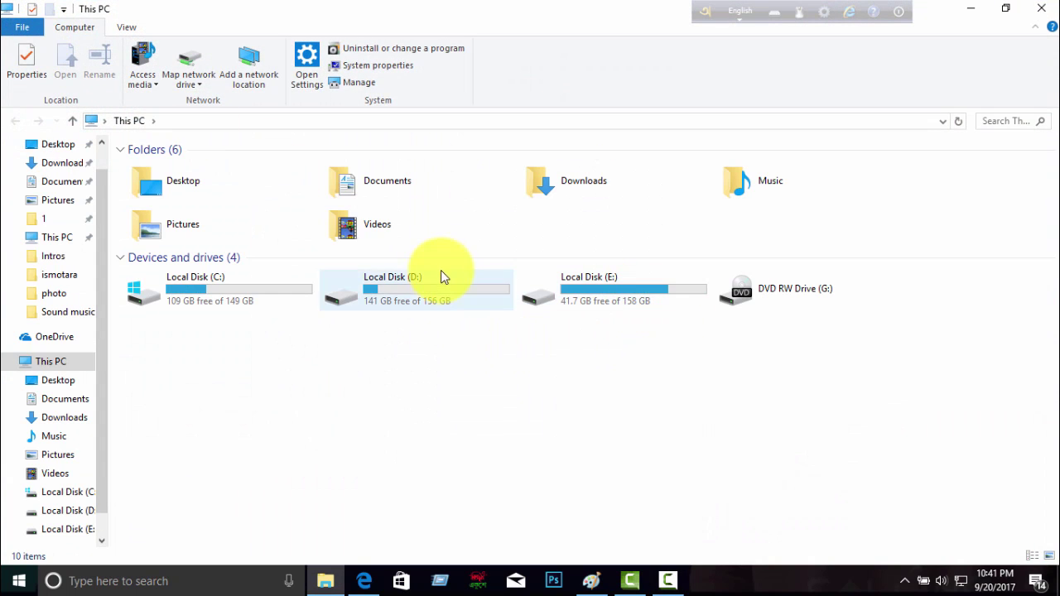
double_click(431, 284)
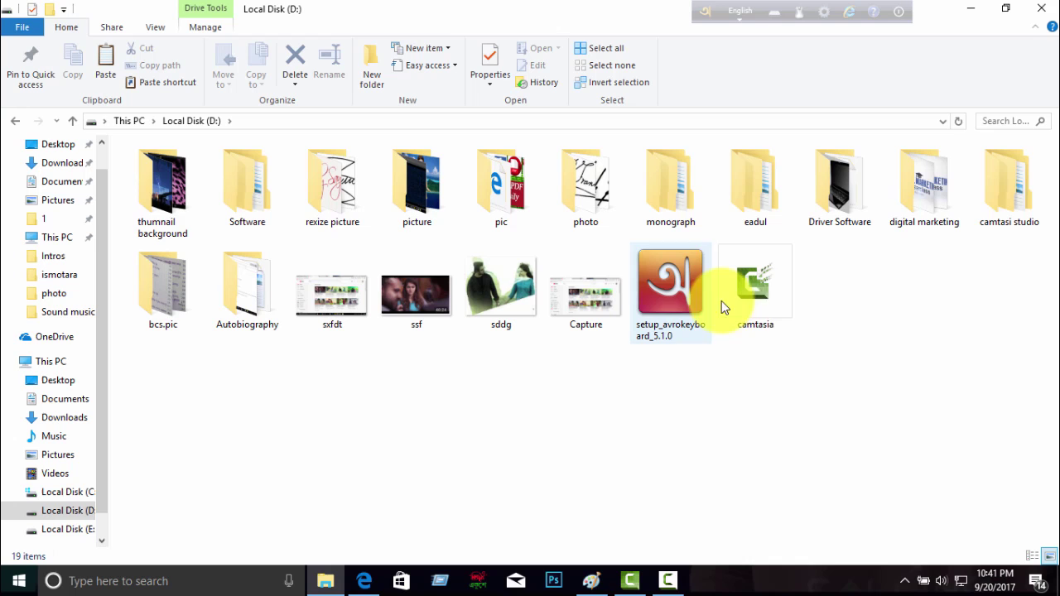
right_click(349, 207)
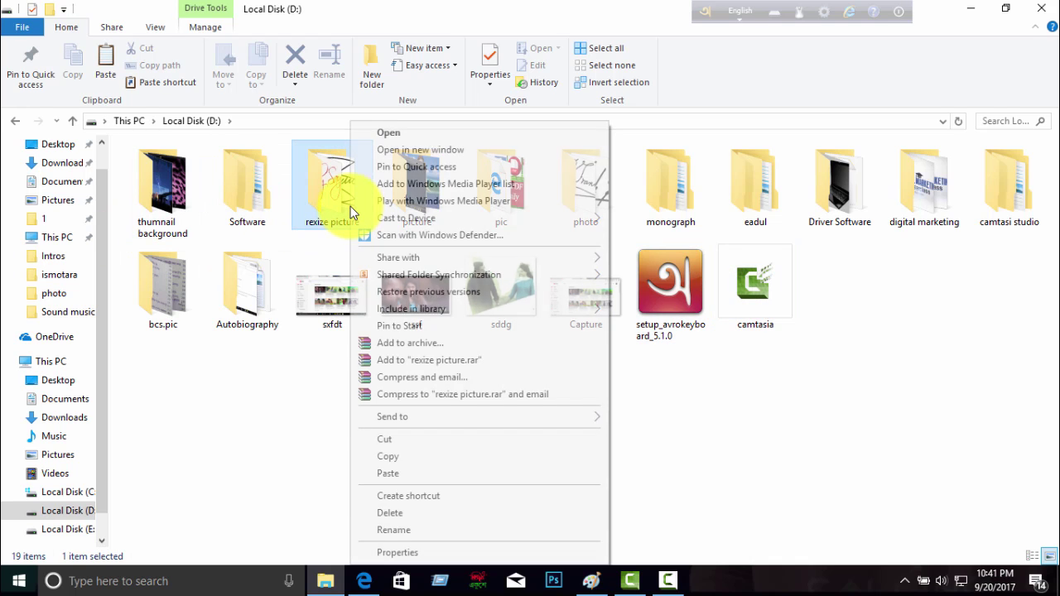
click(344, 198)
double_click(345, 198)
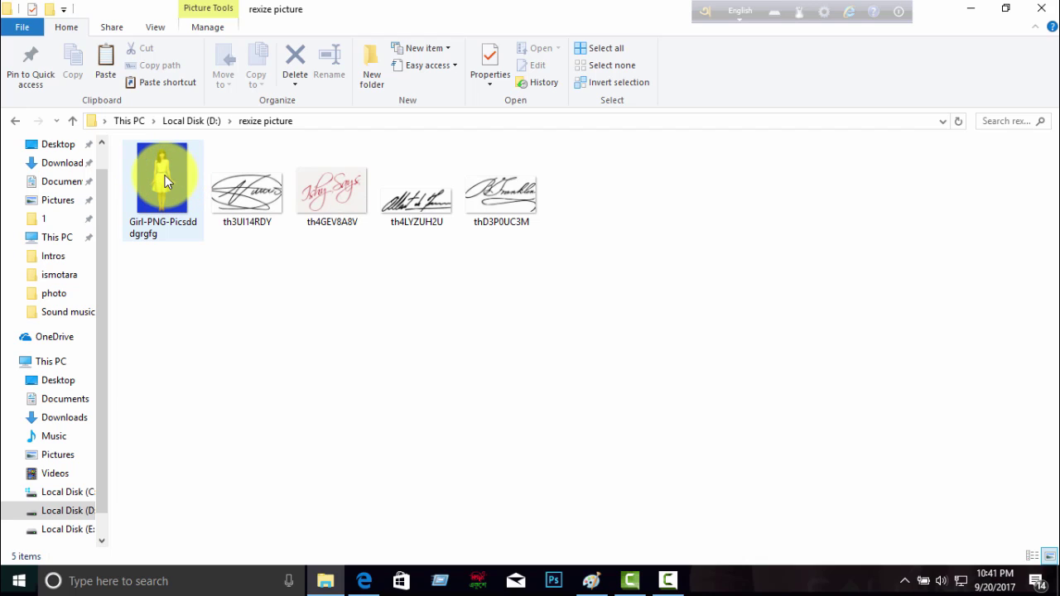
right_click(164, 176)
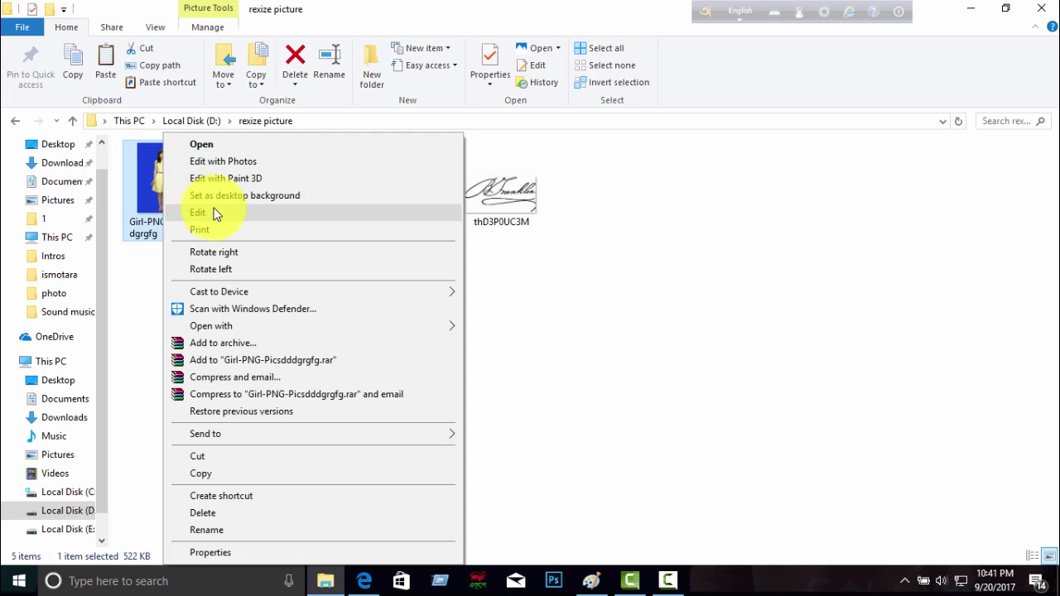
mouse_move(315, 325)
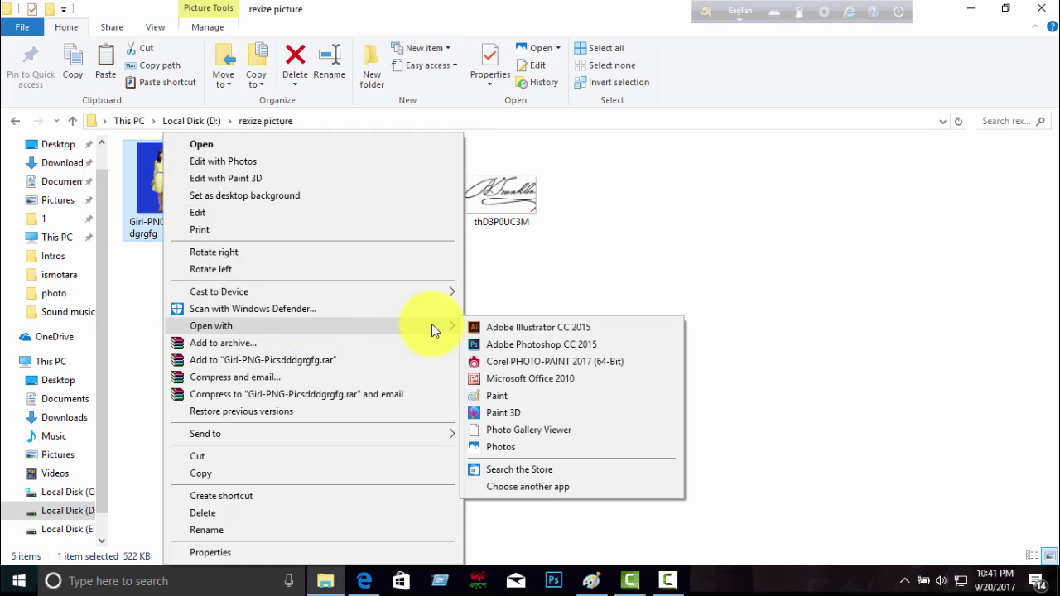
click(509, 395)
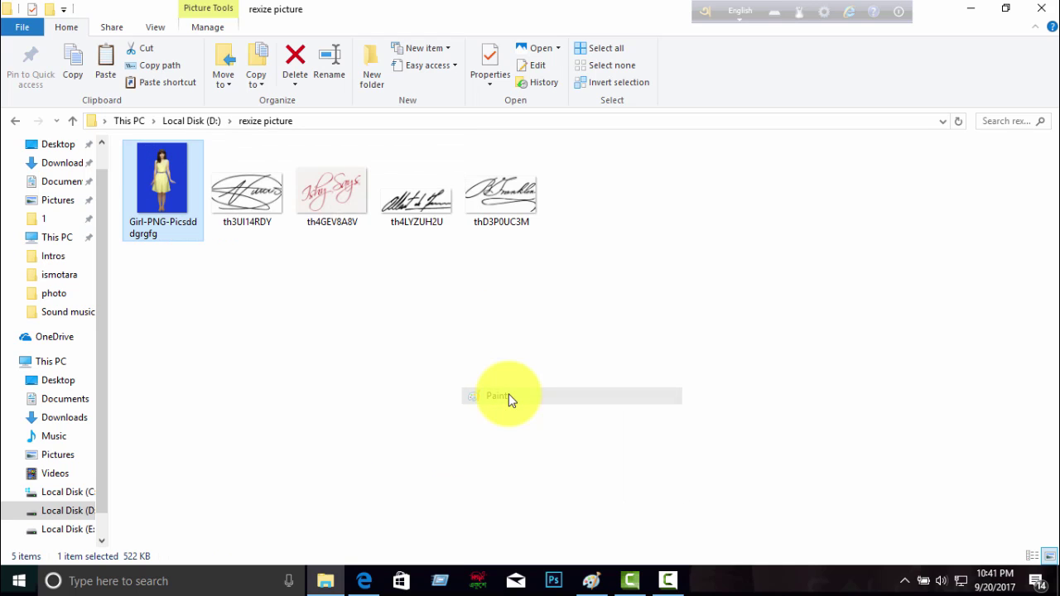
Zoom out, then crop the girl photo to her head and upper body
right_click(510, 397)
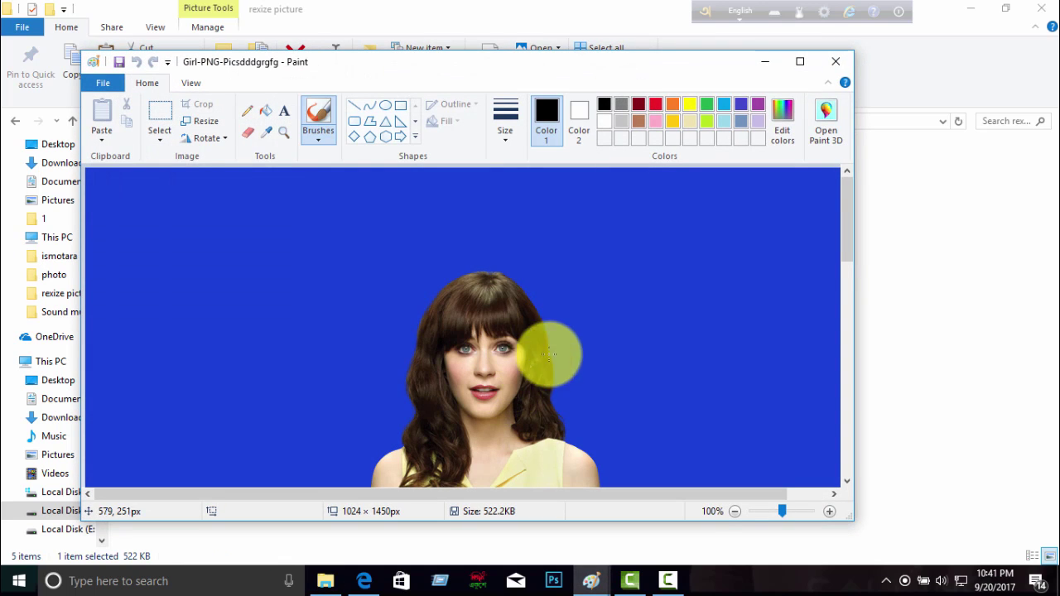
click(762, 511)
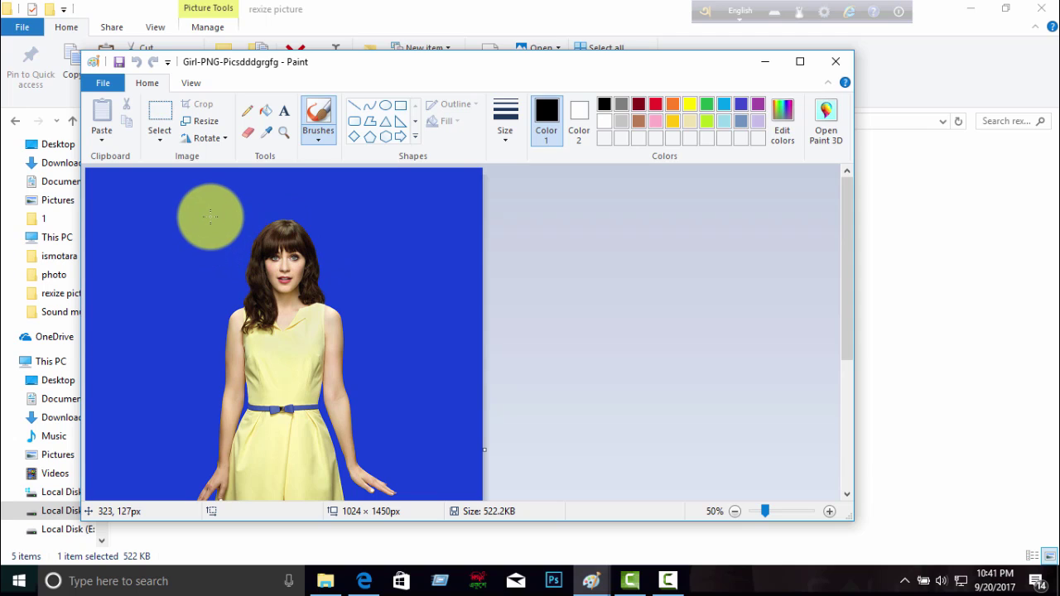
click(159, 121)
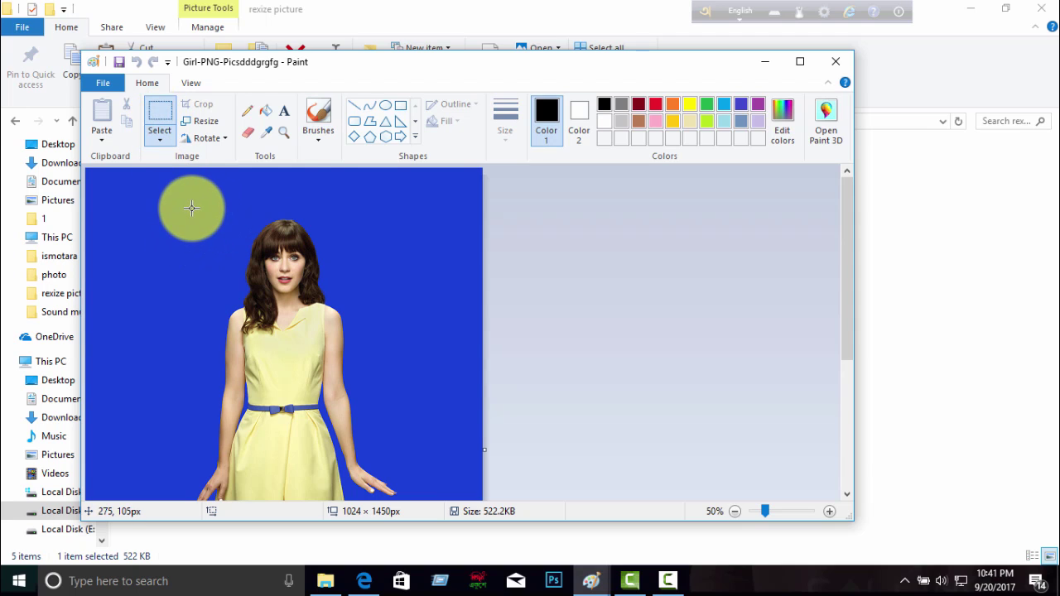
mouse_move(192, 208)
mouse_down()
mouse_move(367, 330)
mouse_move(374, 368)
mouse_up()
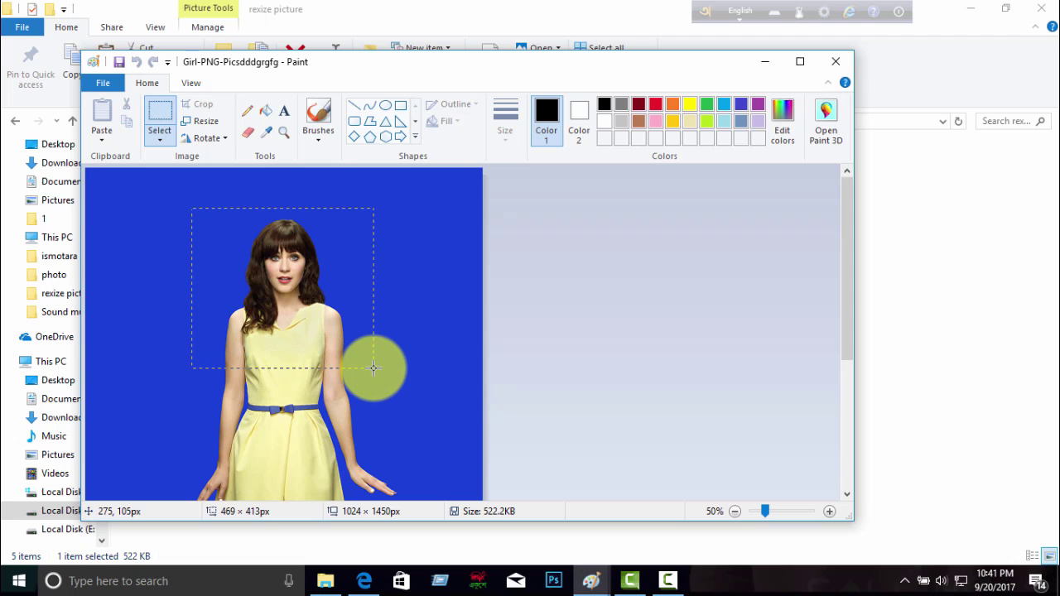
drag(374, 368, 372, 367)
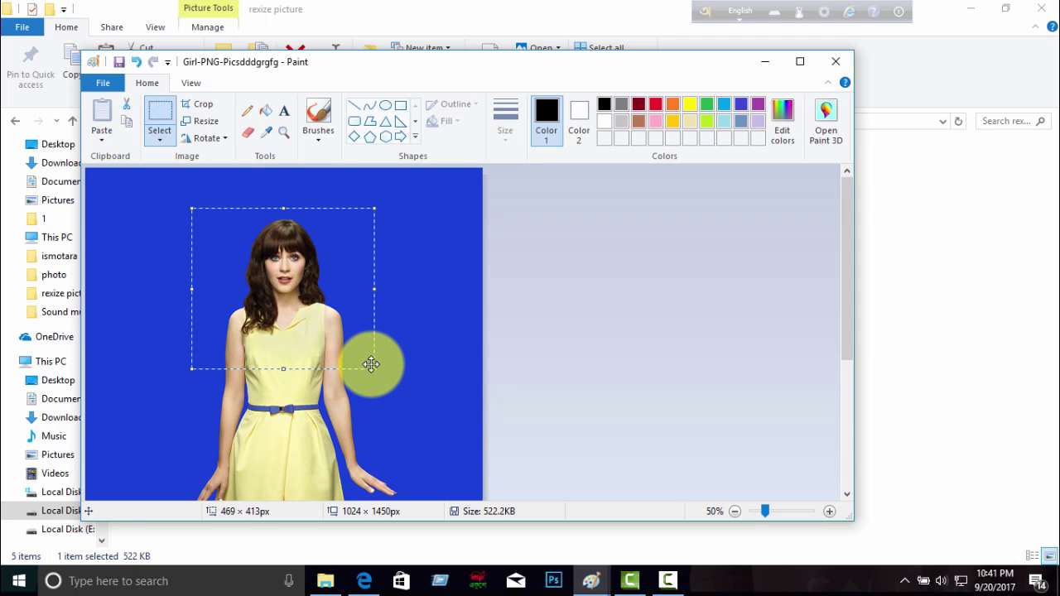
click(193, 106)
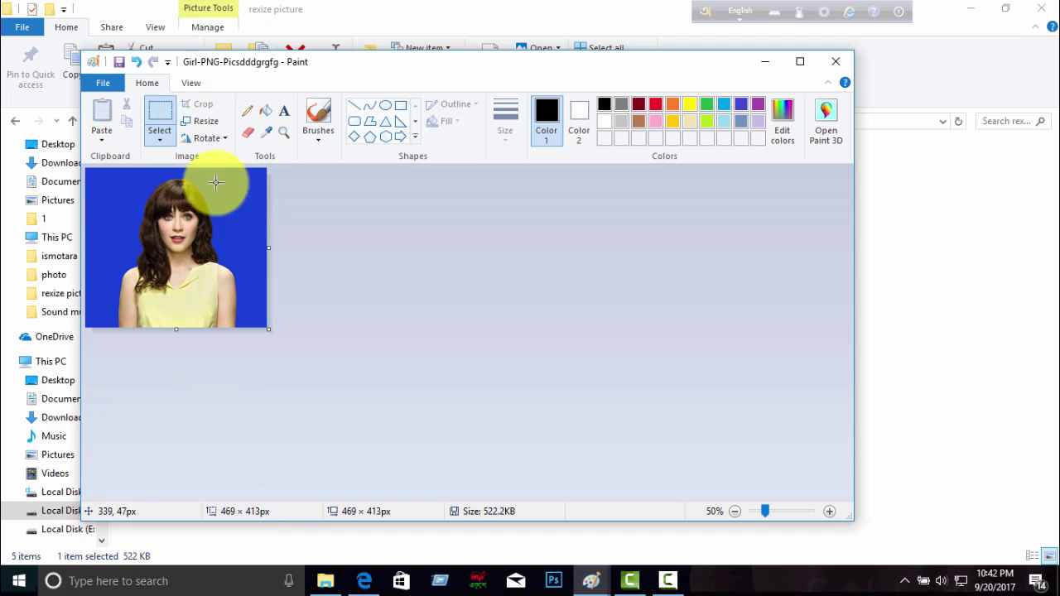
Crop the photo to a 397 × 397 px square from its top-left corner
click(92, 172)
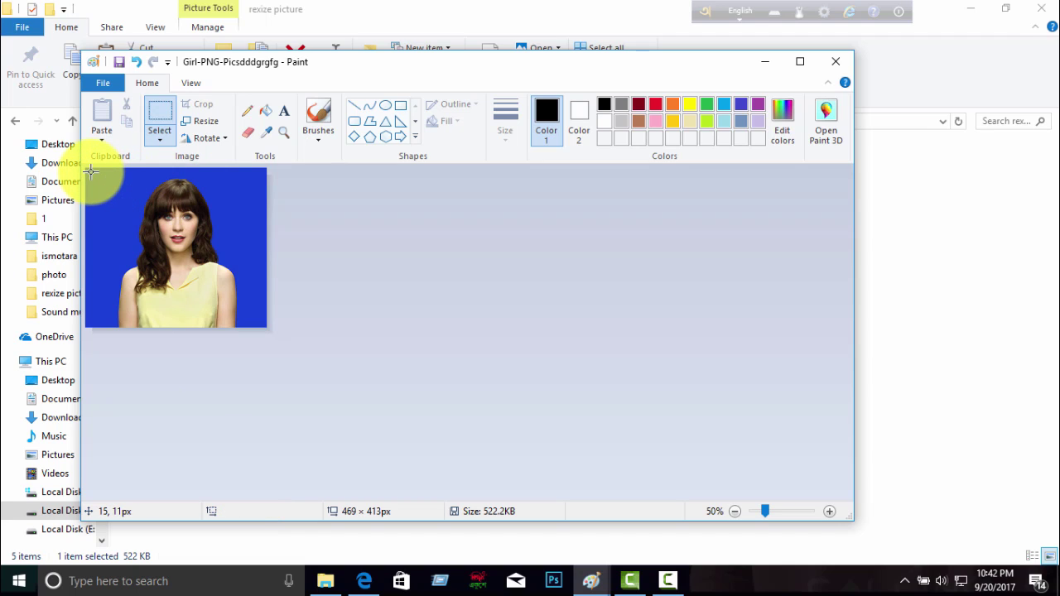
drag(91, 171, 215, 240)
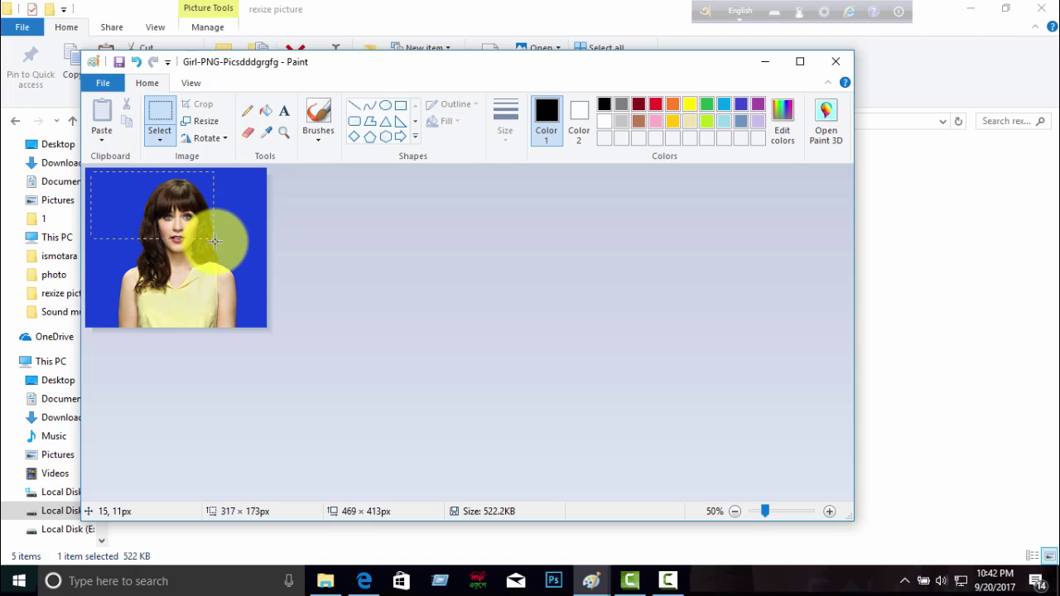
mouse_move(214, 240)
mouse_down()
mouse_move(253, 322)
mouse_move(265, 323)
mouse_move(248, 328)
mouse_up()
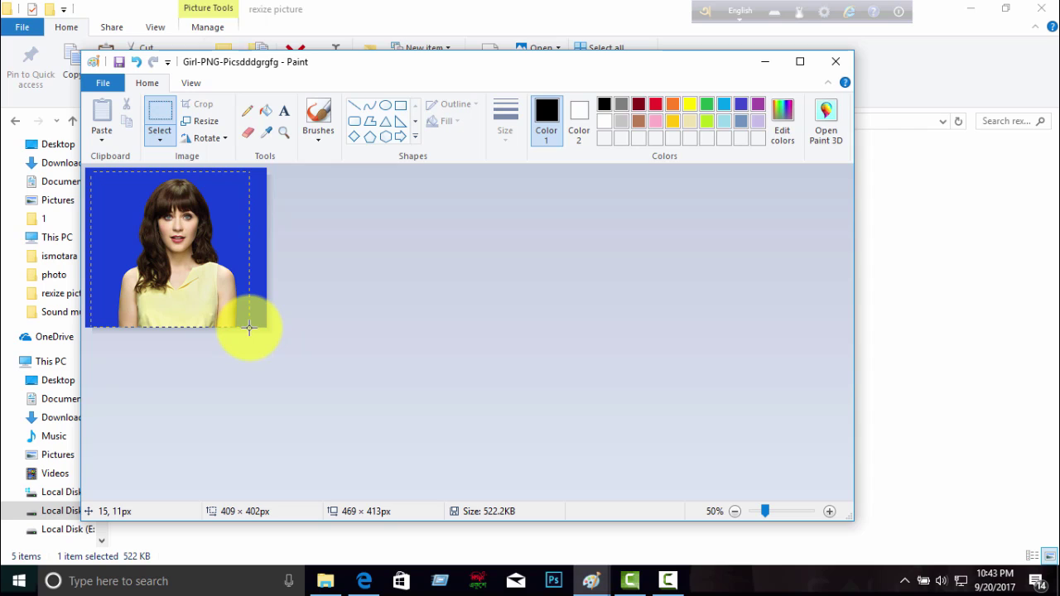
drag(249, 328, 245, 328)
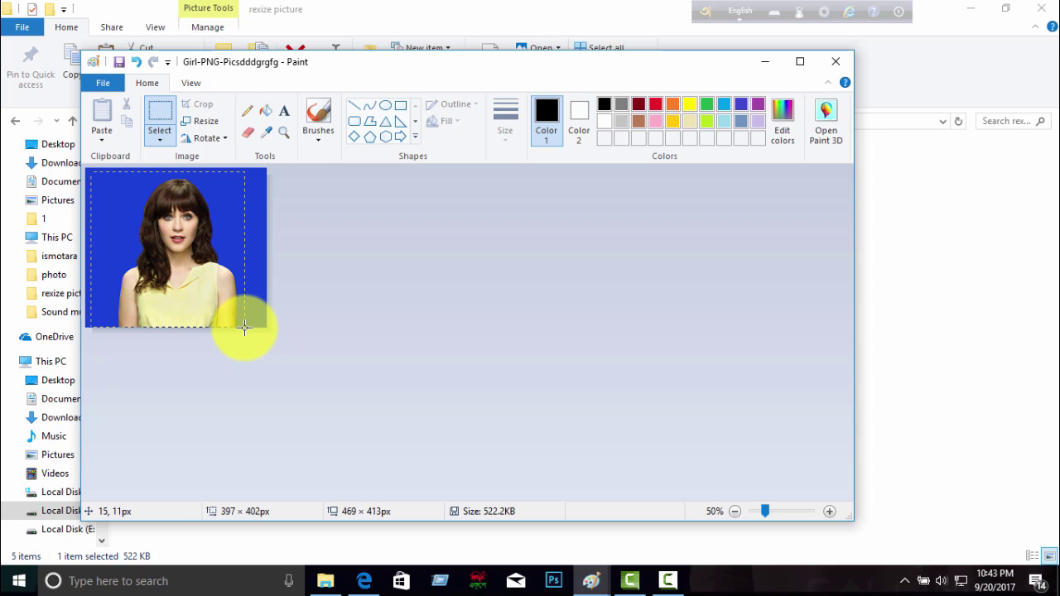
drag(244, 328, 245, 326)
drag(244, 325, 244, 326)
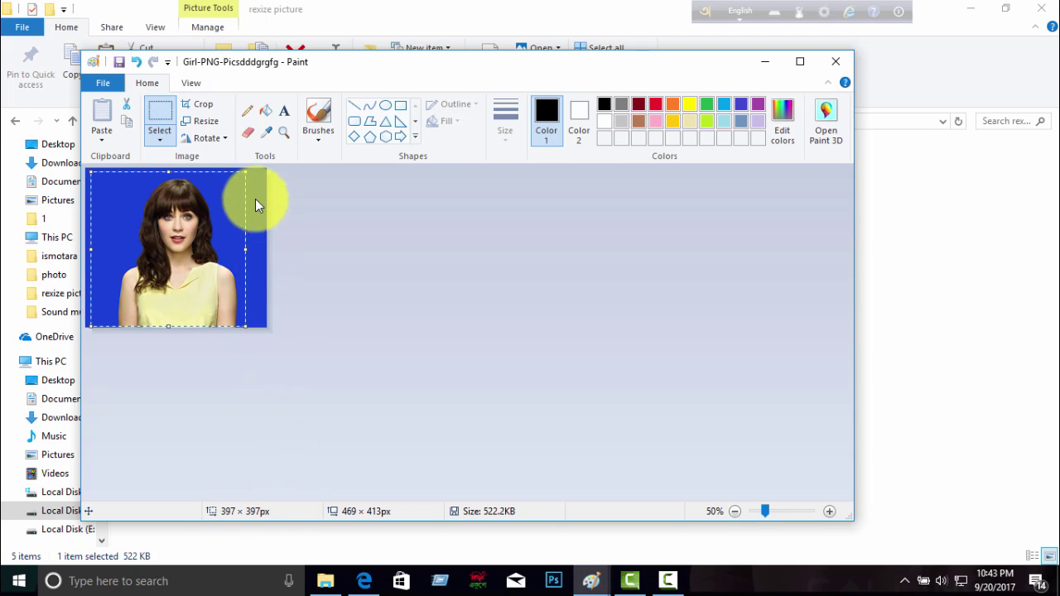
click(206, 103)
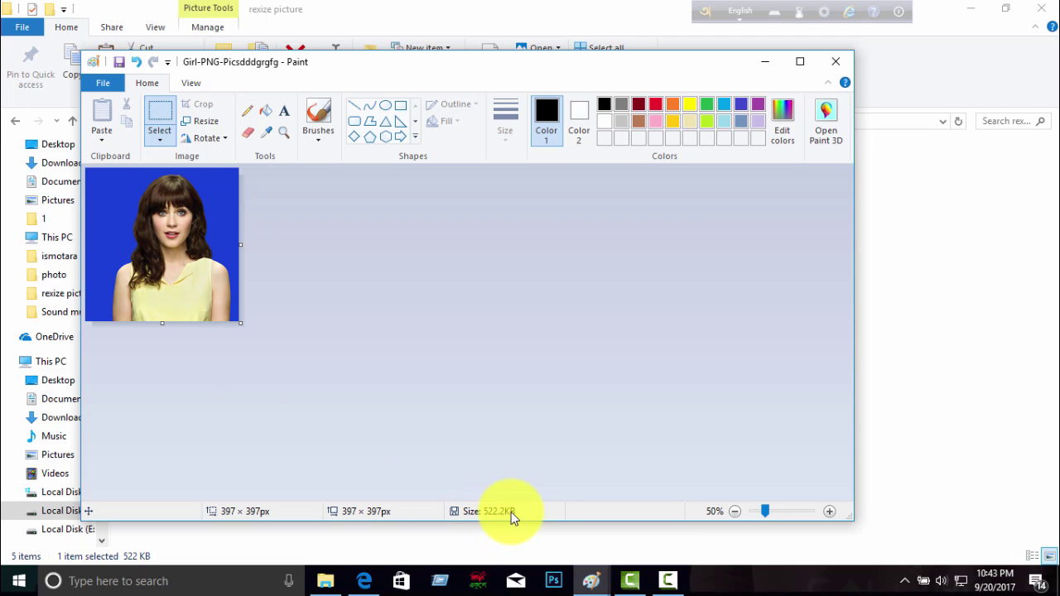
click(208, 120)
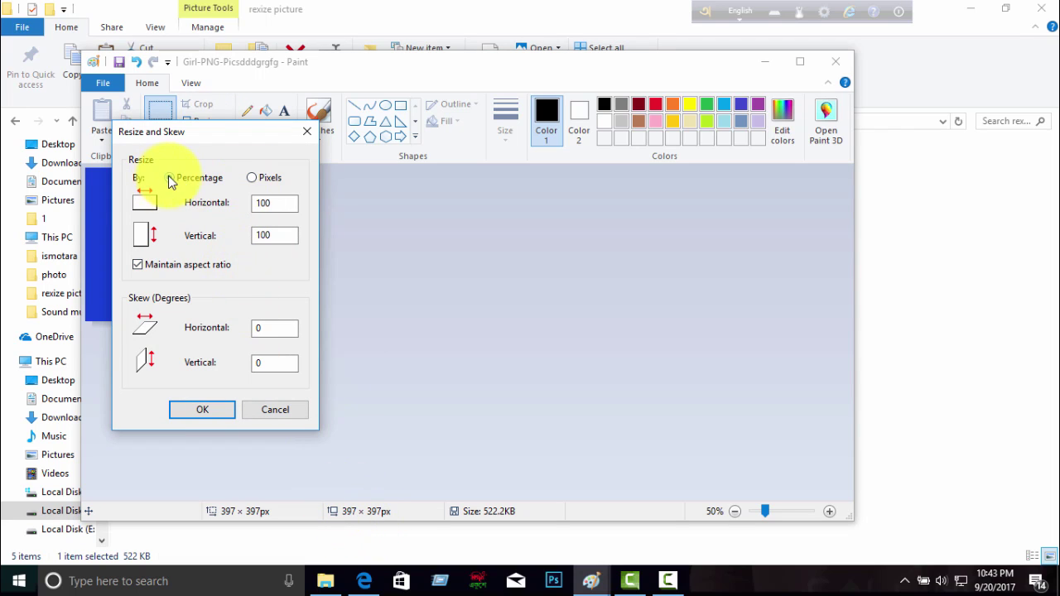
Resize the photo to 300 × 300 pixels without maintaining aspect ratio
click(252, 177)
click(138, 264)
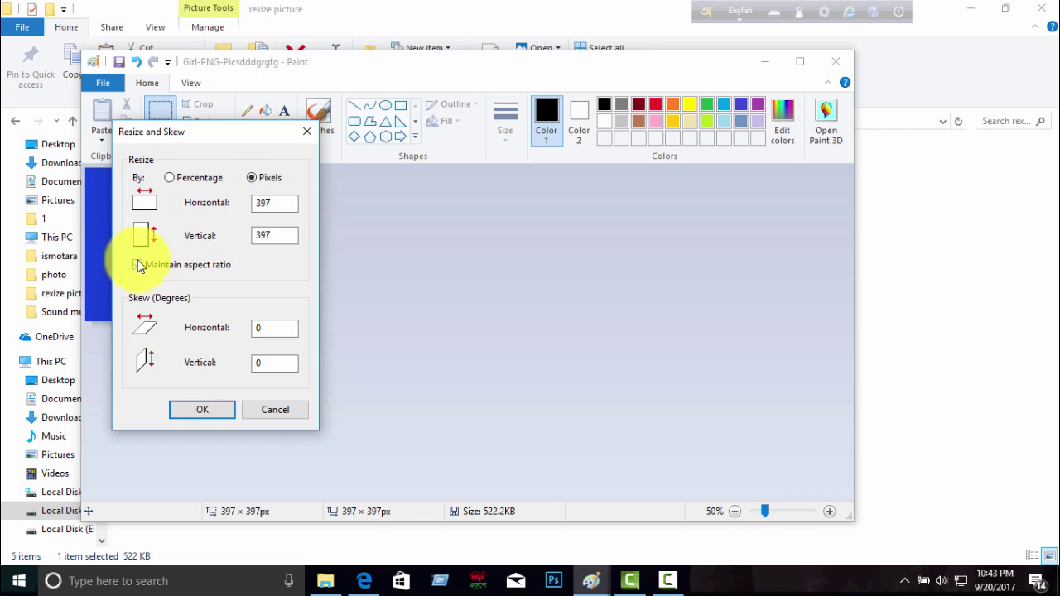
double_click(283, 203)
drag(282, 203, 251, 205)
text(3)
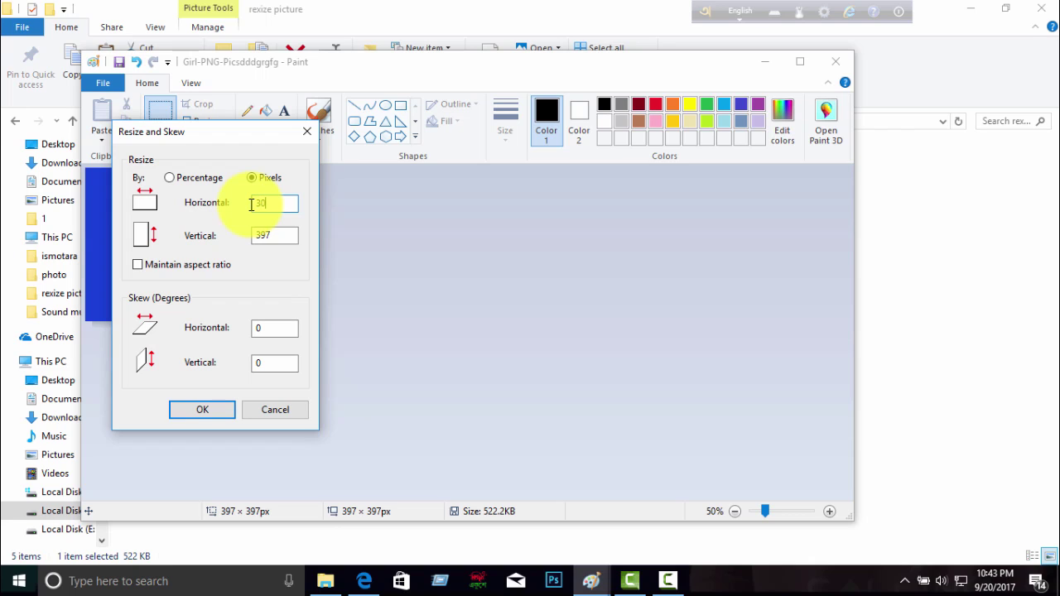
text(0)
drag(278, 234, 254, 240)
text(3)
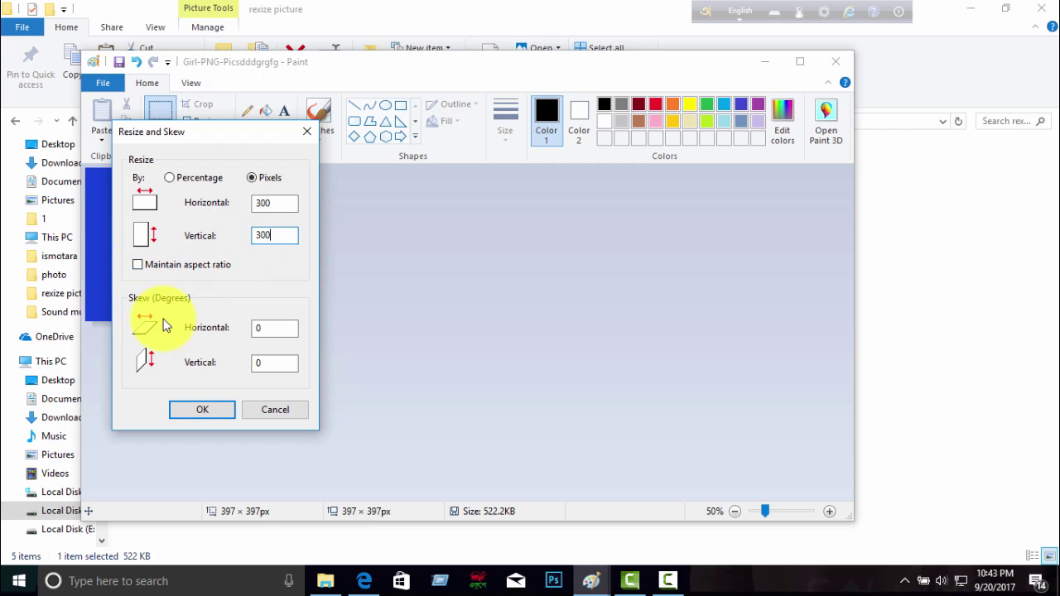
click(203, 409)
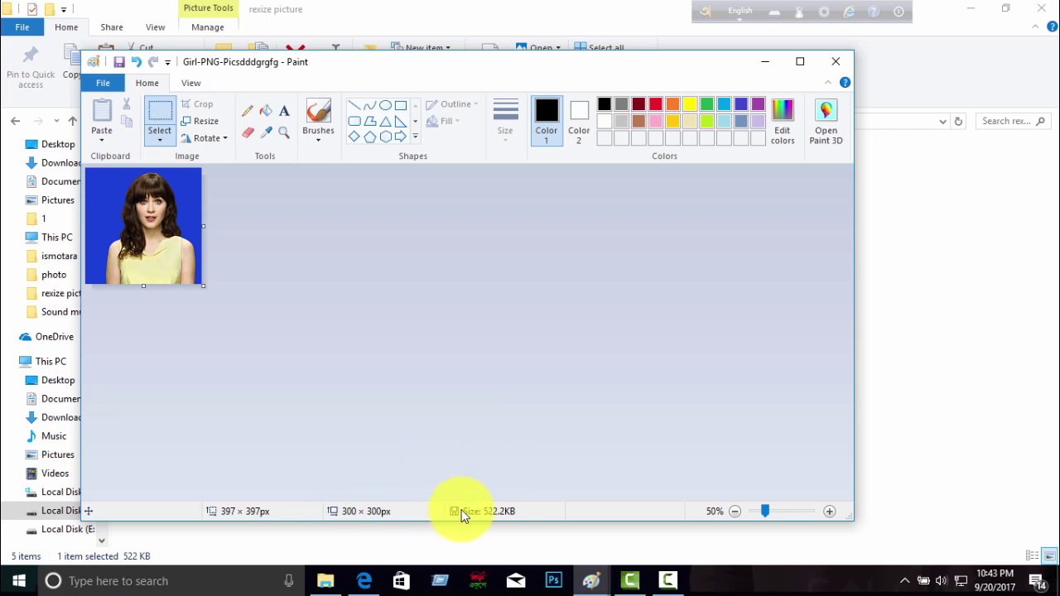
Start Save As and set the file type to JPEG
click(105, 81)
right_click(105, 81)
click(106, 81)
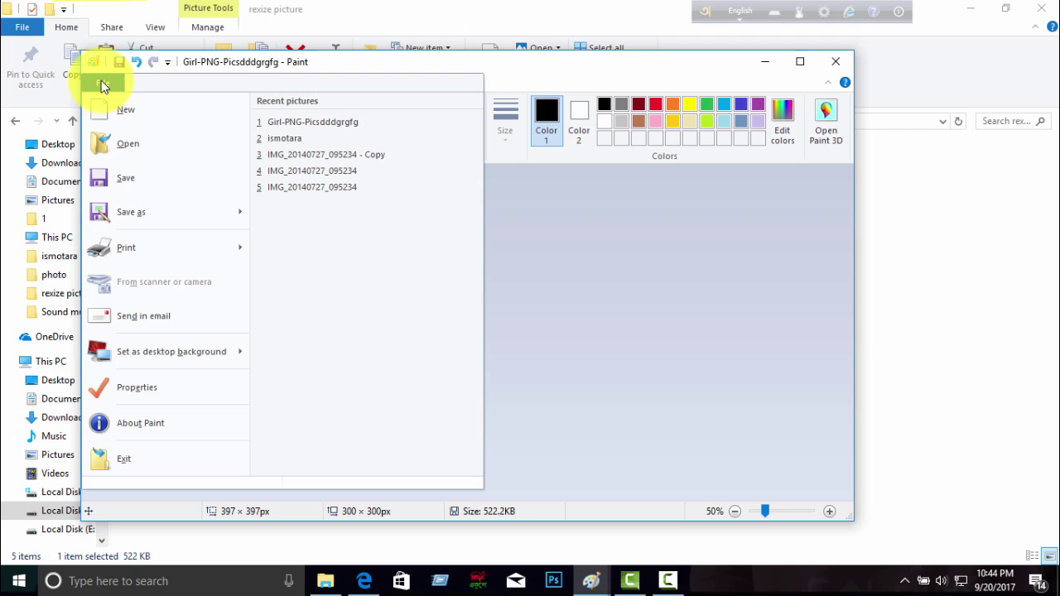
click(154, 215)
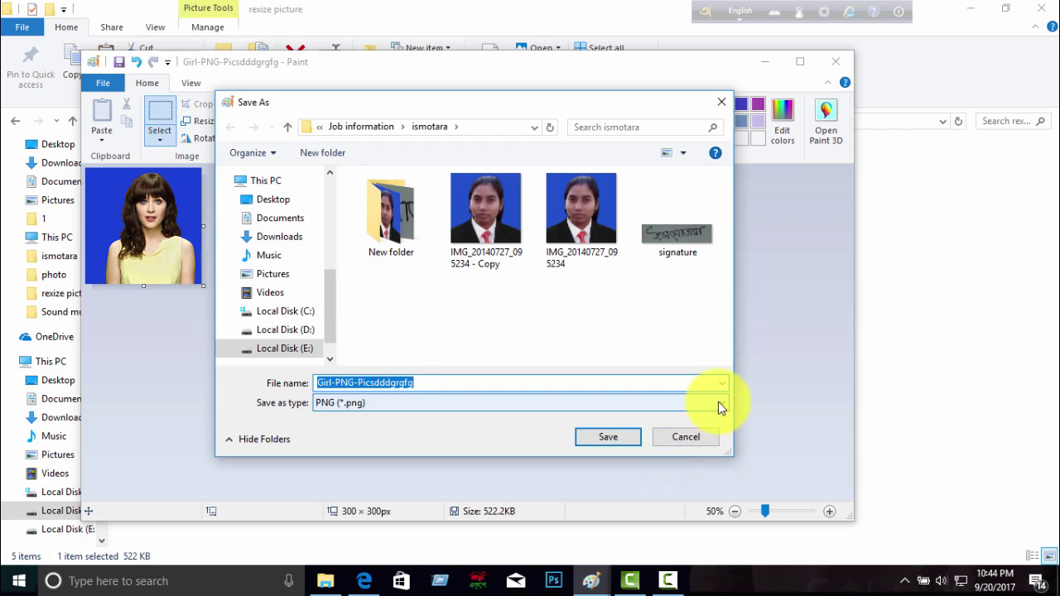
click(719, 406)
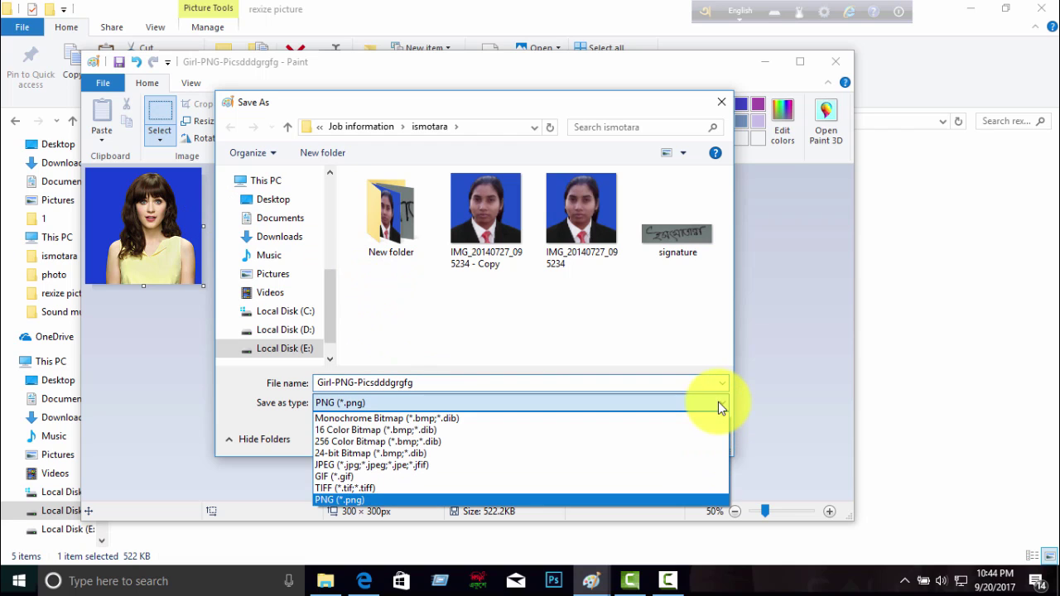
click(418, 466)
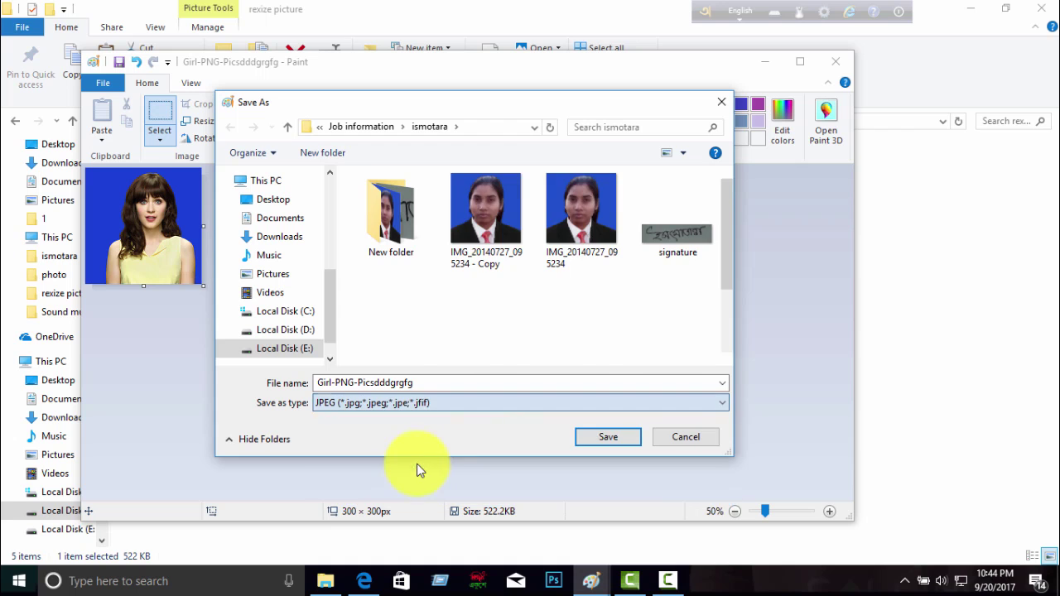
click(722, 385)
click(722, 385)
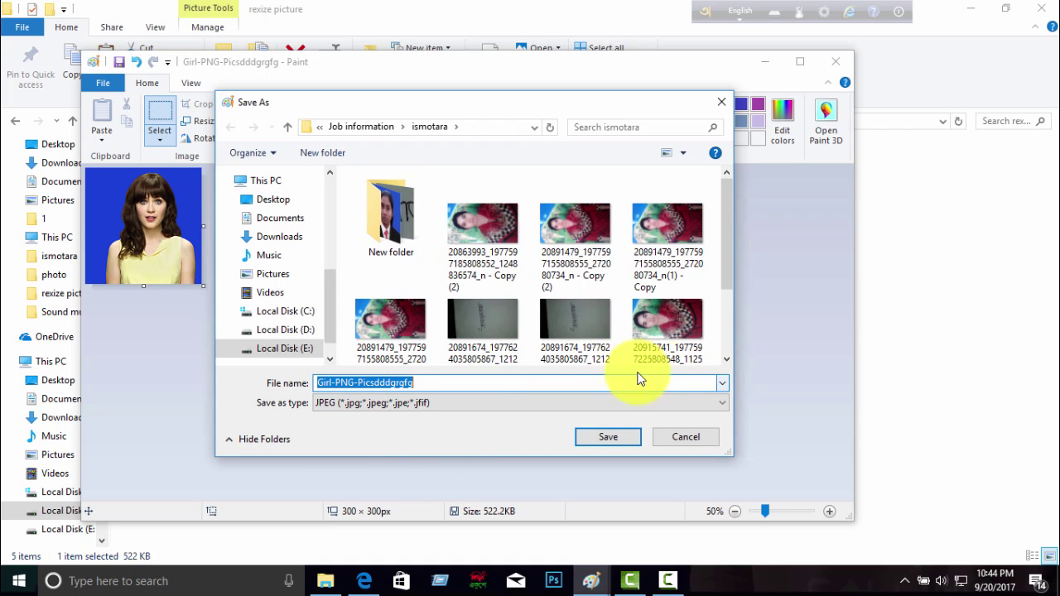
Save the JPEG into D:\rexize picture, accepting the transparency warning
click(286, 330)
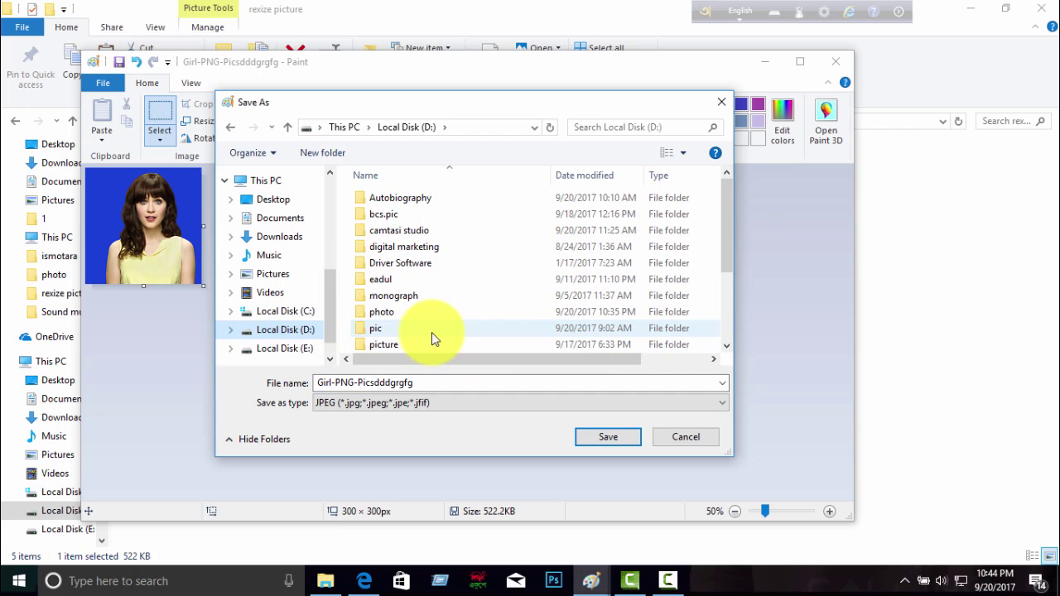
scroll(430, 281, down, 2)
click(416, 279)
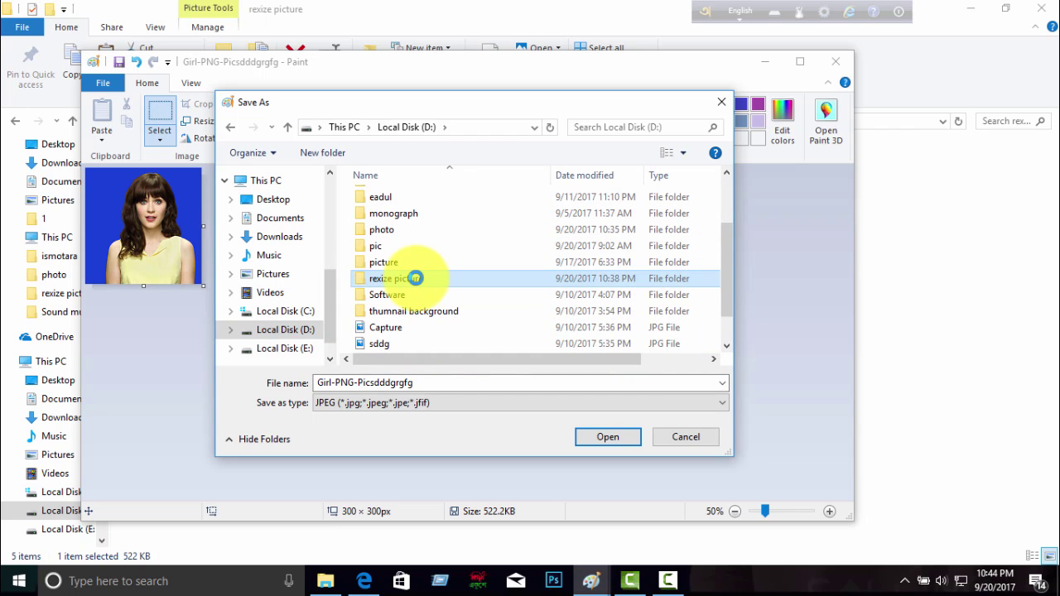
right_click(416, 279)
click(414, 284)
double_click(414, 284)
click(611, 438)
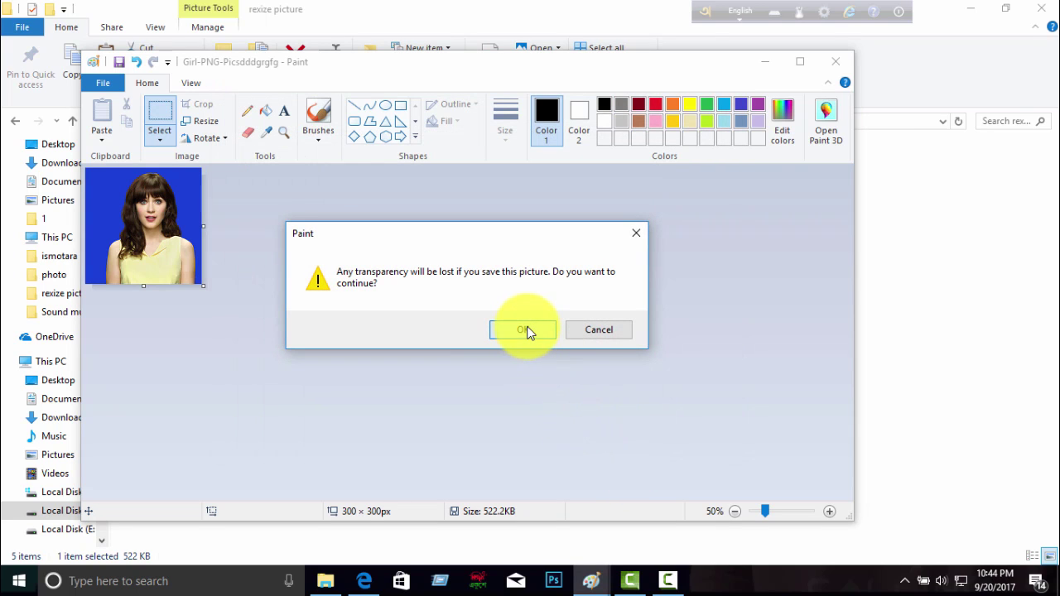
click(528, 332)
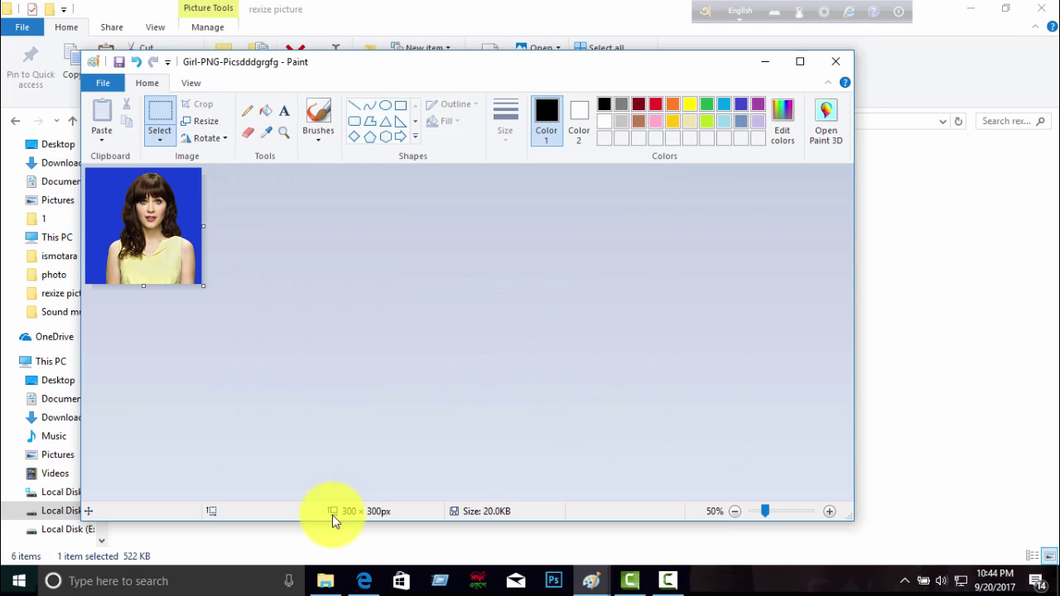
click(325, 580)
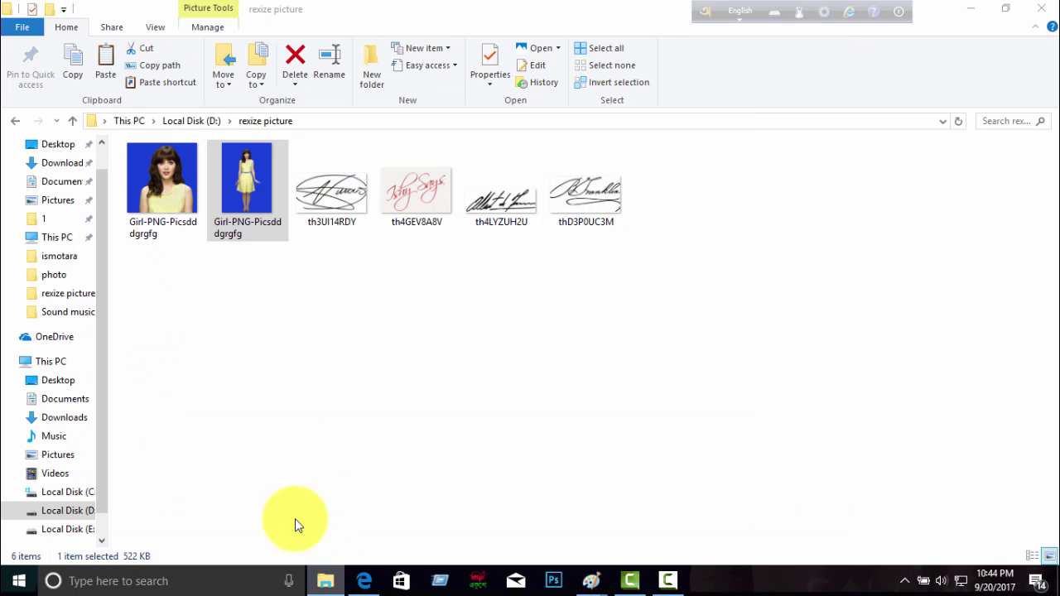
click(176, 287)
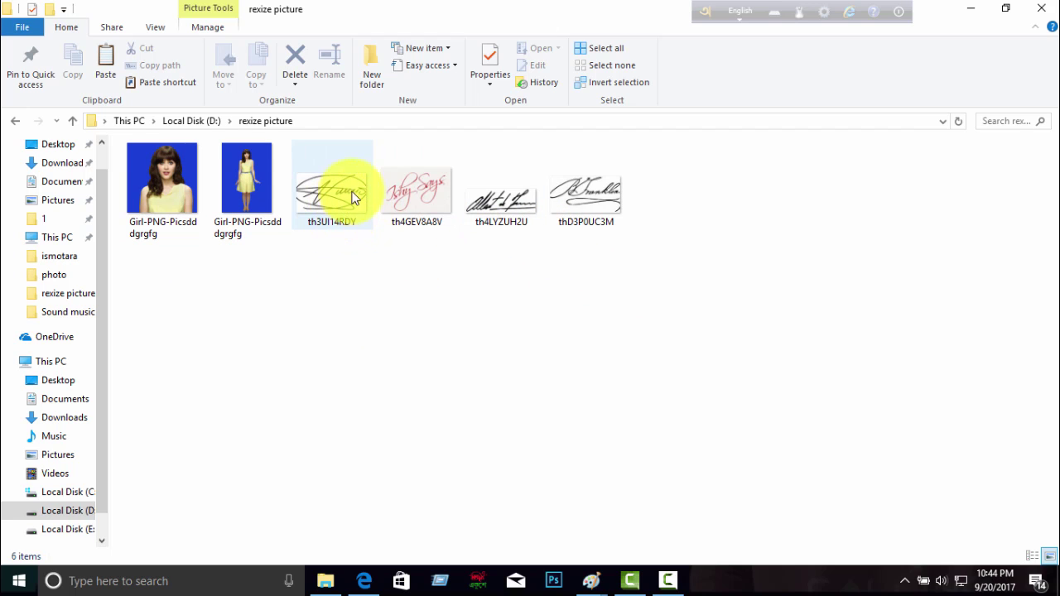
Open the th4GEV8A8V signature image in Paint from File Explorer
click(420, 195)
right_click(420, 195)
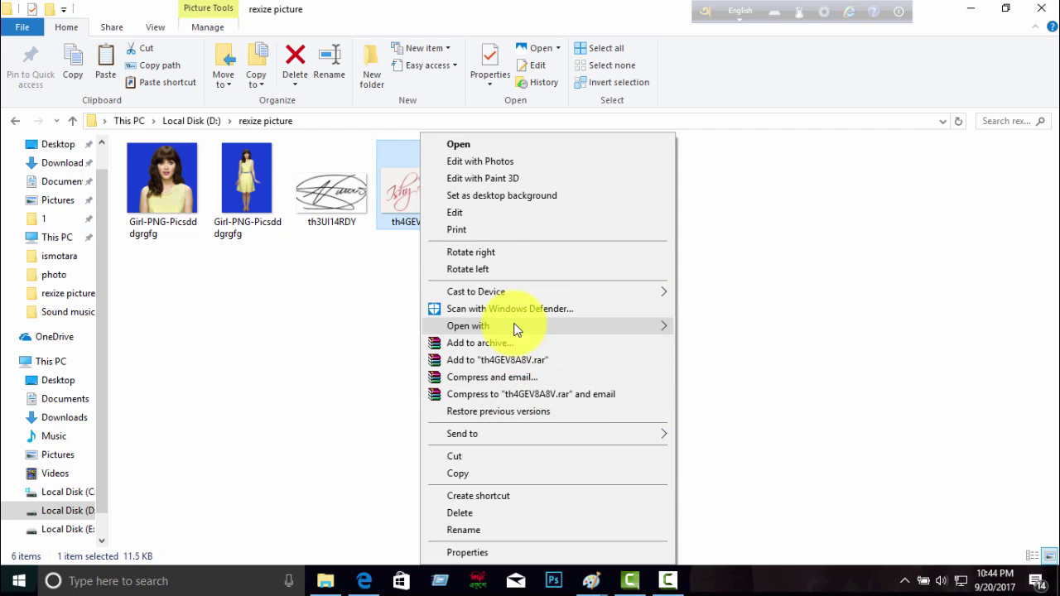
mouse_move(547, 325)
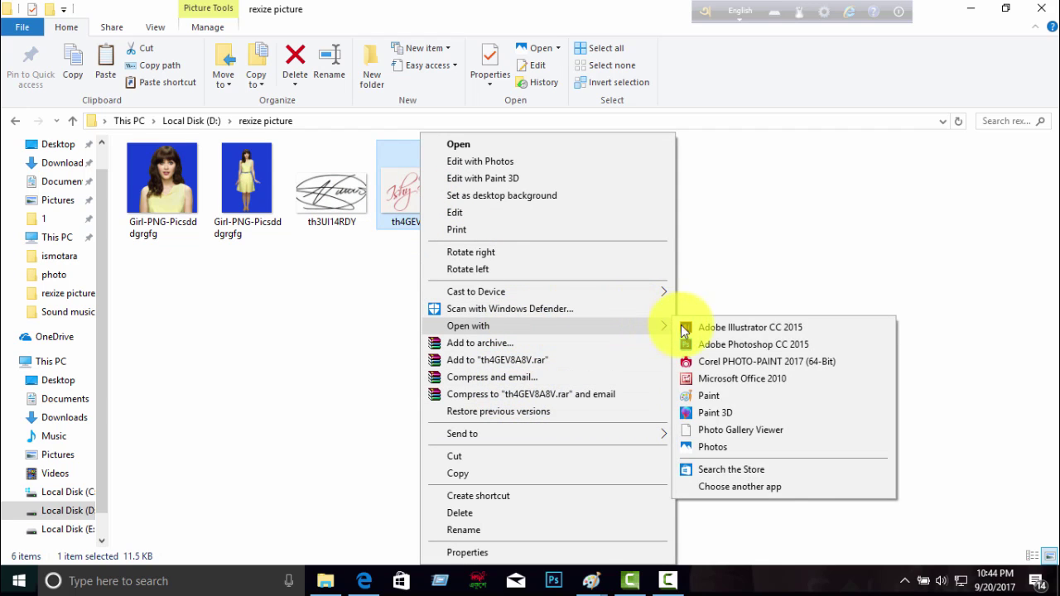
click(725, 396)
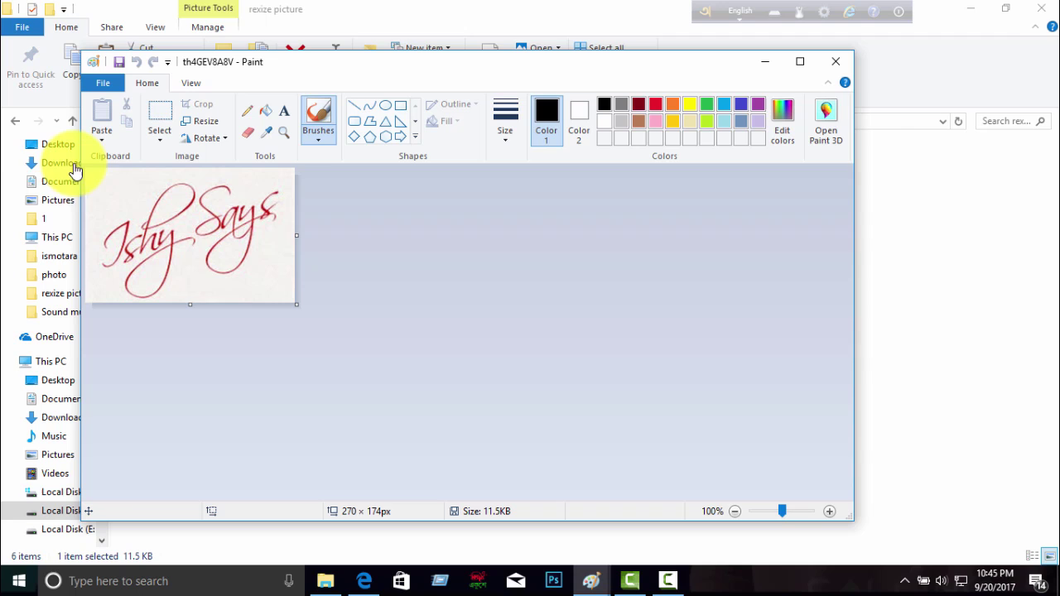
Crop the signature to a 264 × 161 px selection around it
click(161, 113)
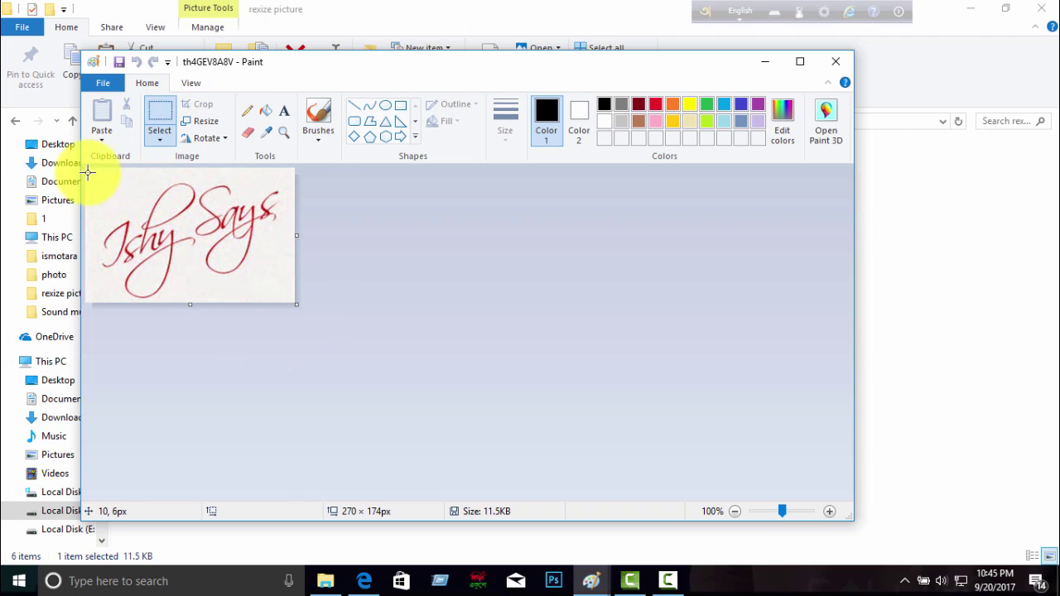
mouse_move(87, 171)
mouse_down()
mouse_move(283, 265)
mouse_move(291, 297)
mouse_up()
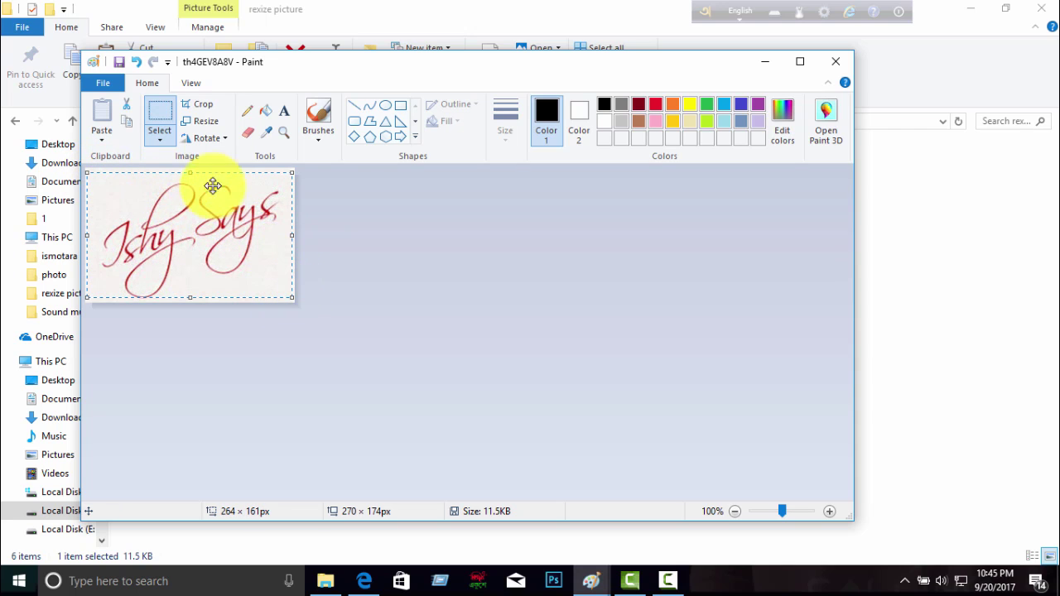
click(198, 103)
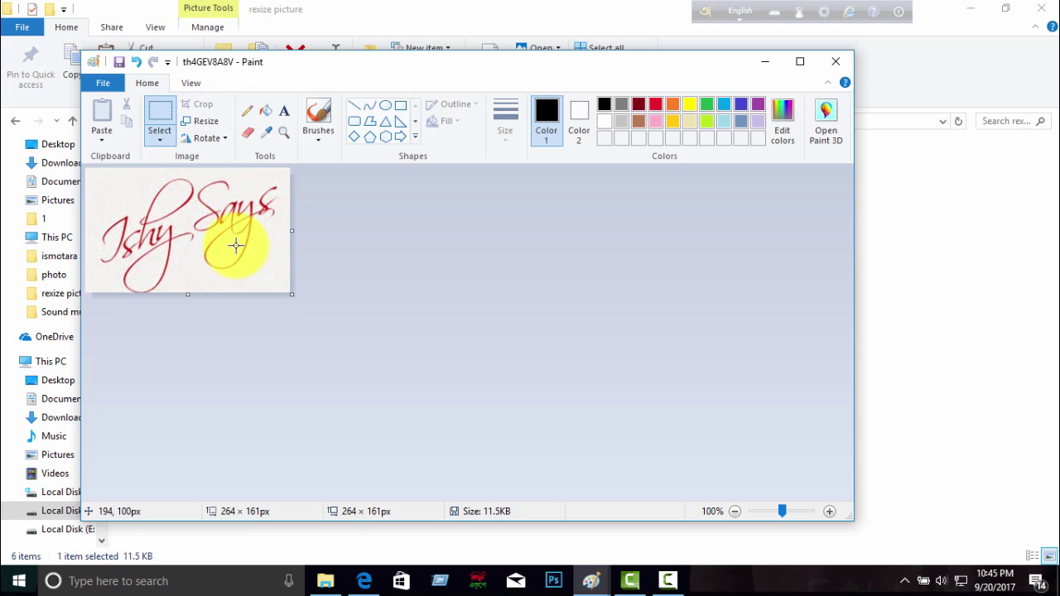
Resize the signature to 300% horizontal and 80% vertical, giving 792 × 129 px
click(207, 122)
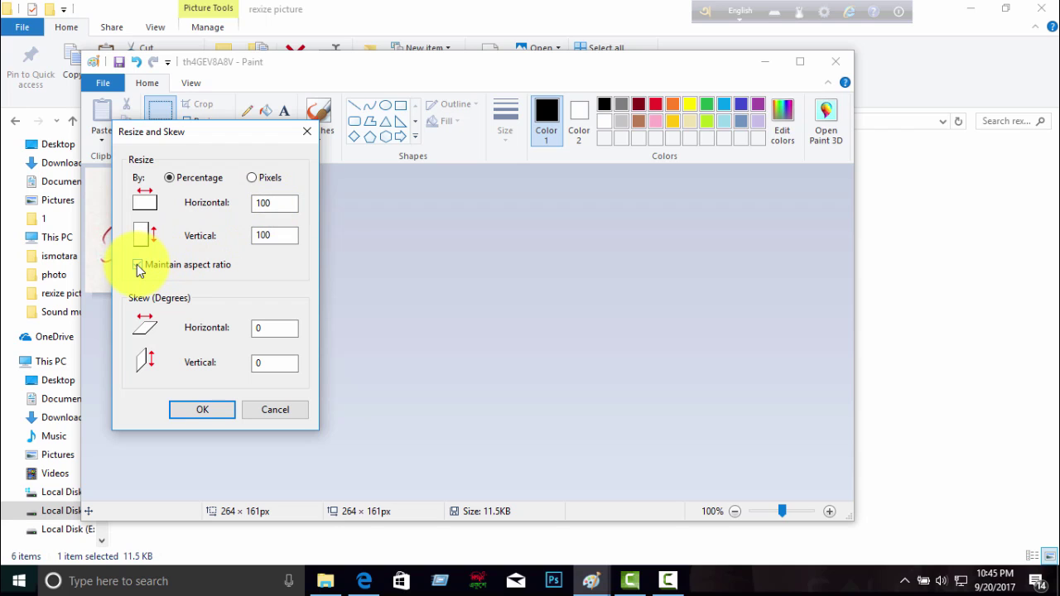
click(137, 265)
drag(267, 201, 258, 202)
text(3)
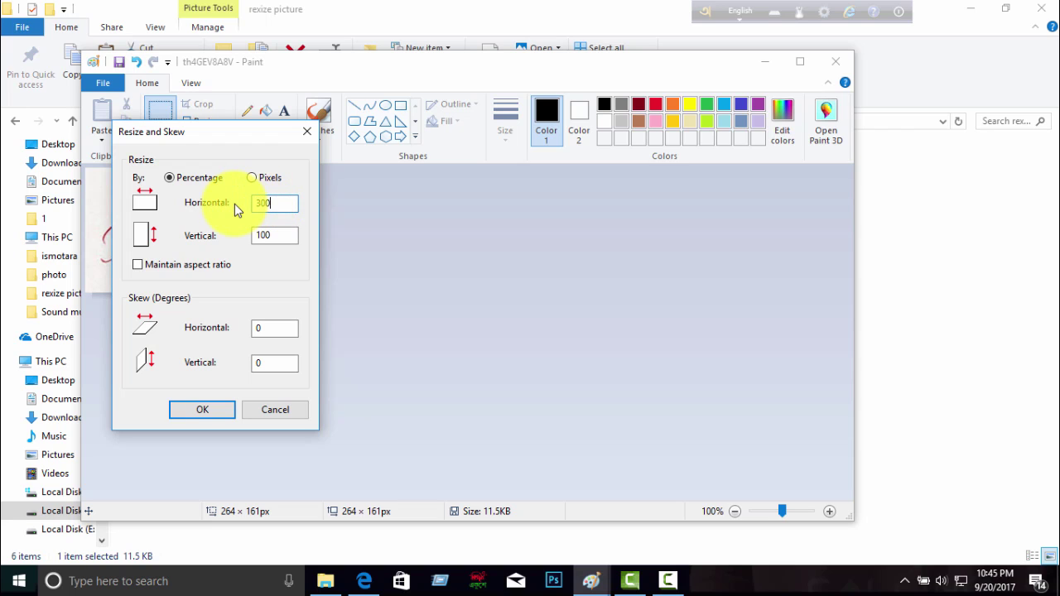
text(00)
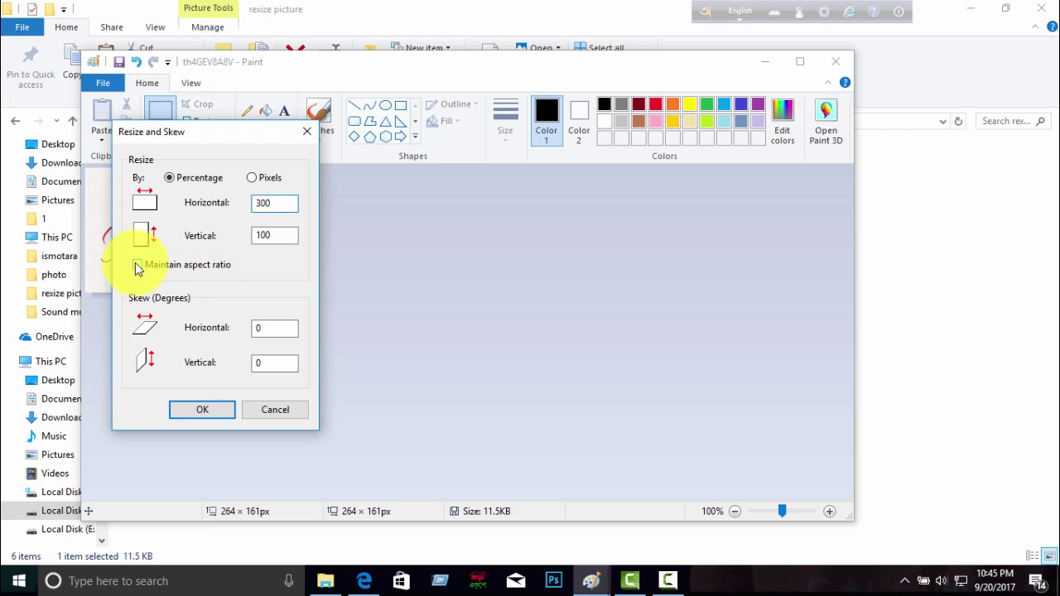
click(137, 266)
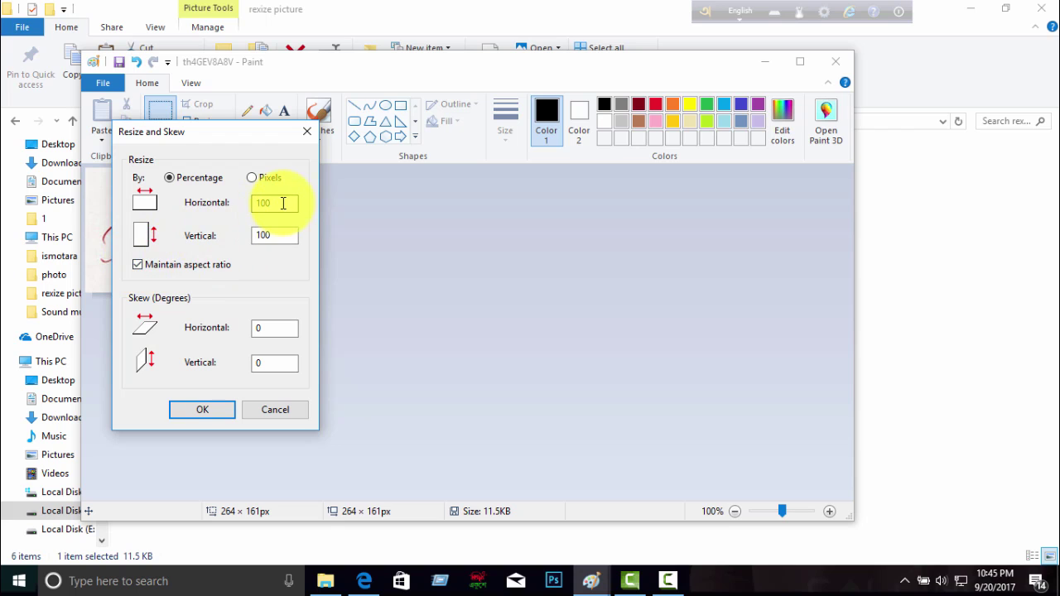
click(138, 266)
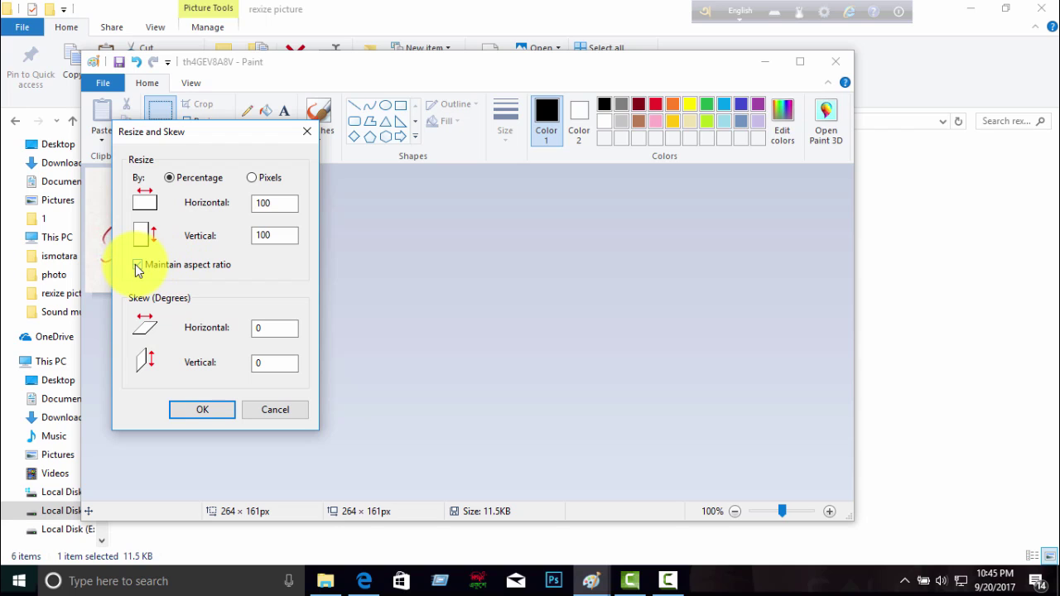
mouse_move(290, 203)
mouse_down()
mouse_move(253, 207)
mouse_move(251, 236)
mouse_up()
text(00)
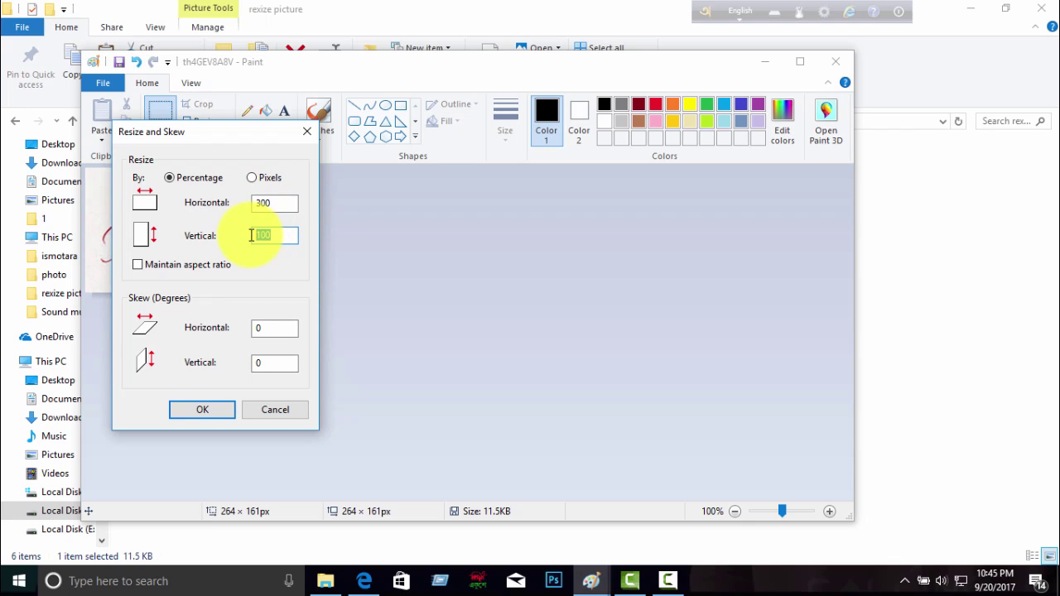
text(8)
text(0)
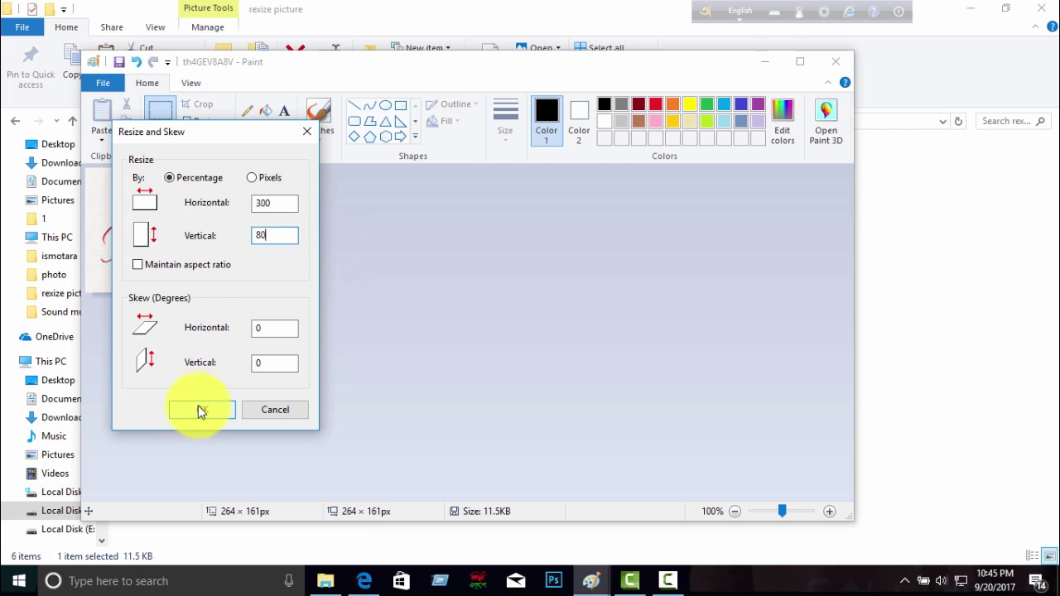
click(199, 409)
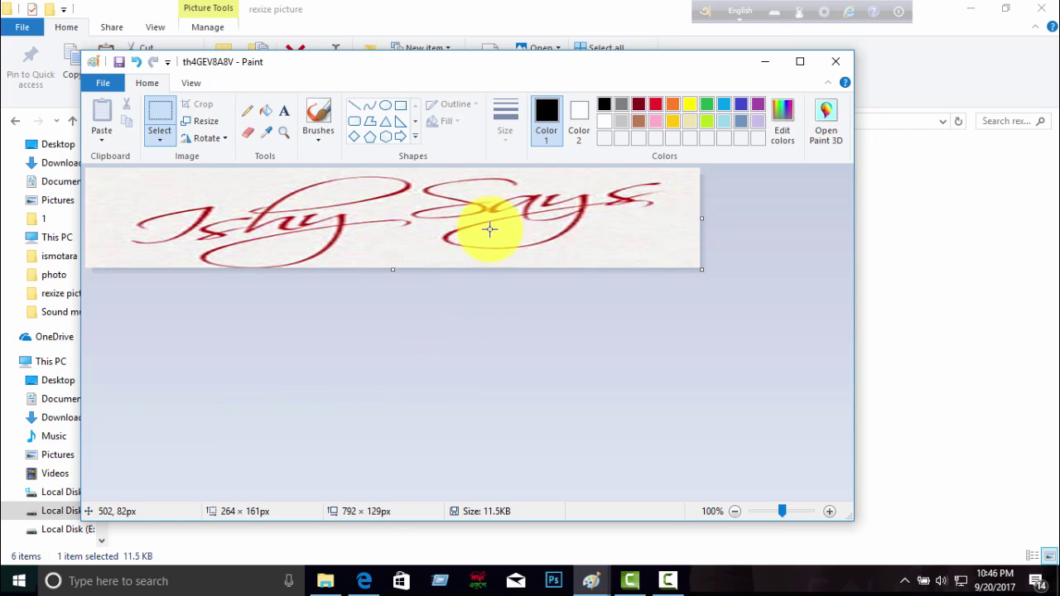
Zoom out to 50% to see the whole stretched signature
click(766, 511)
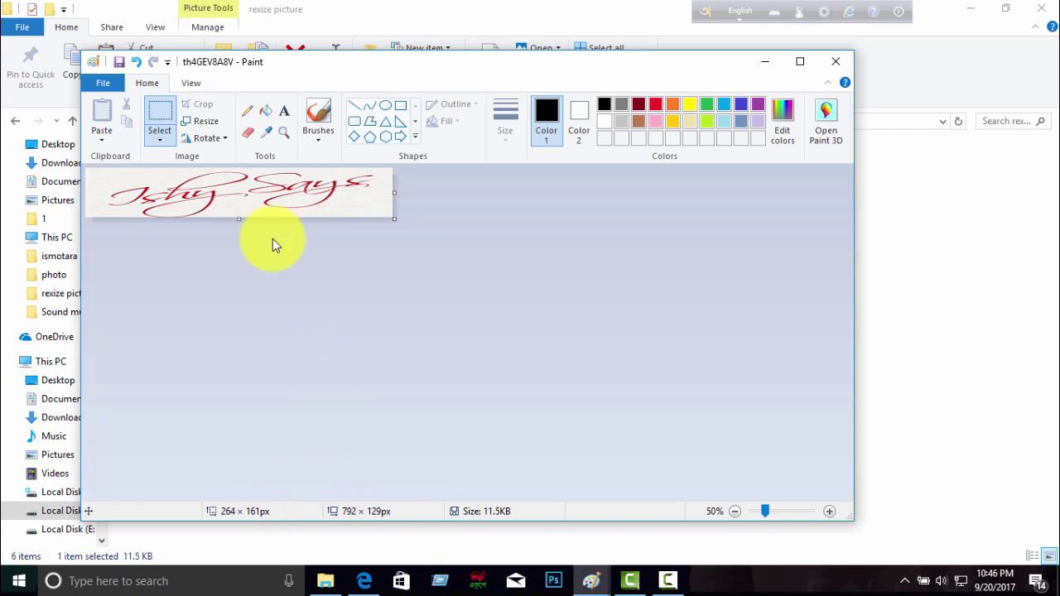
Resize the signature to width 300 and height 80 pixels, aspect ratio unlocked
click(205, 120)
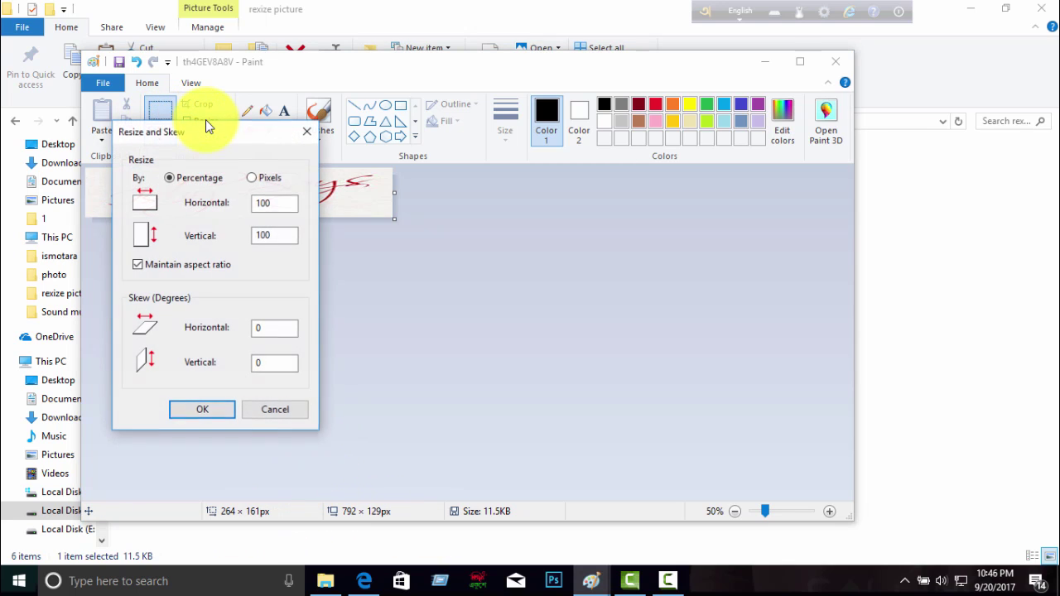
click(252, 177)
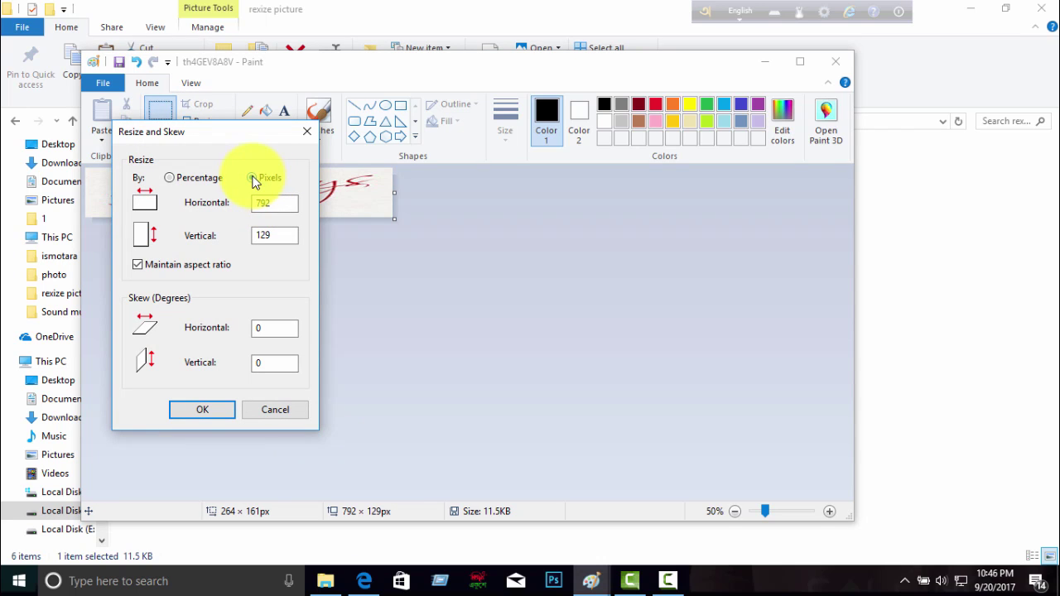
click(138, 265)
double_click(251, 202)
text(00)
double_click(270, 235)
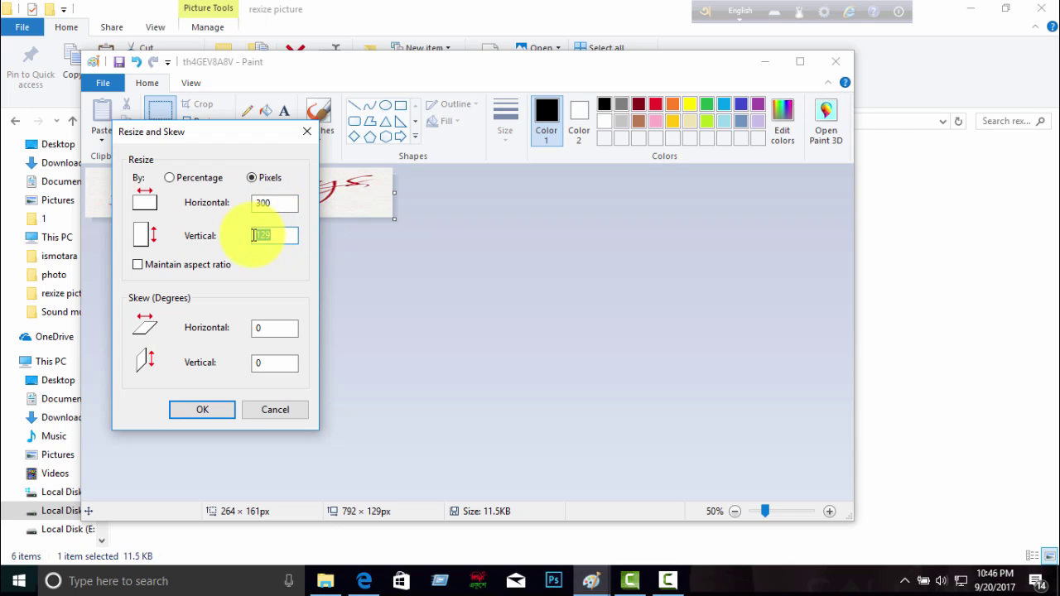
text(800)
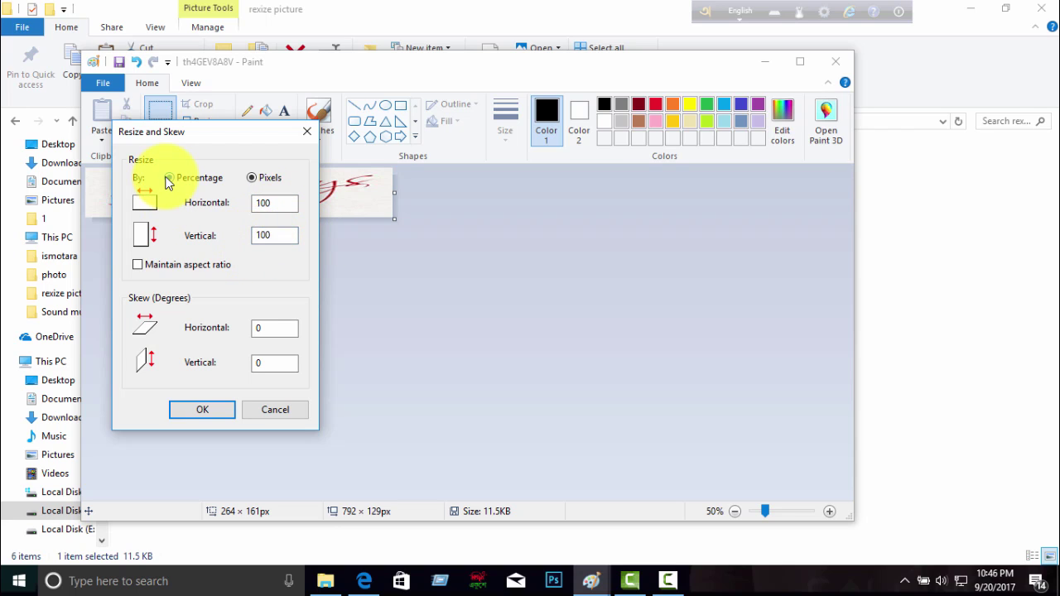
click(167, 182)
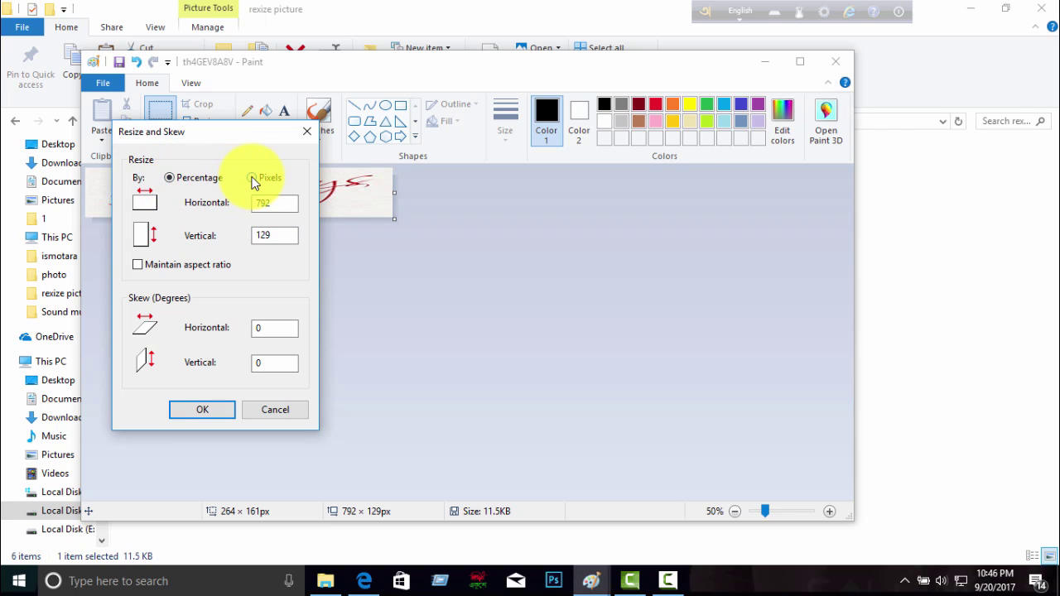
click(253, 179)
double_click(273, 204)
text(00)
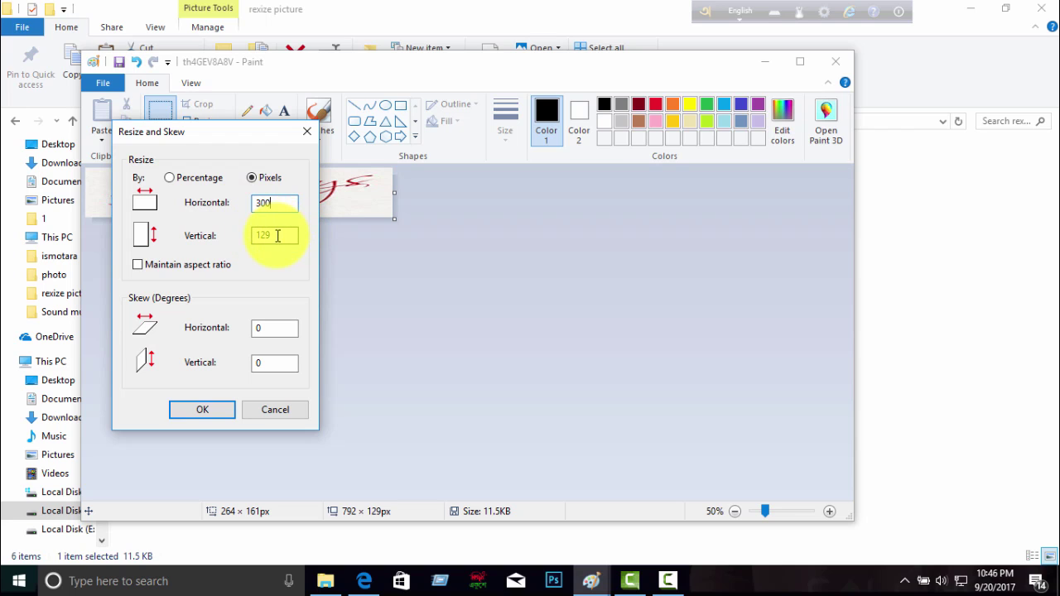
drag(283, 236, 254, 236)
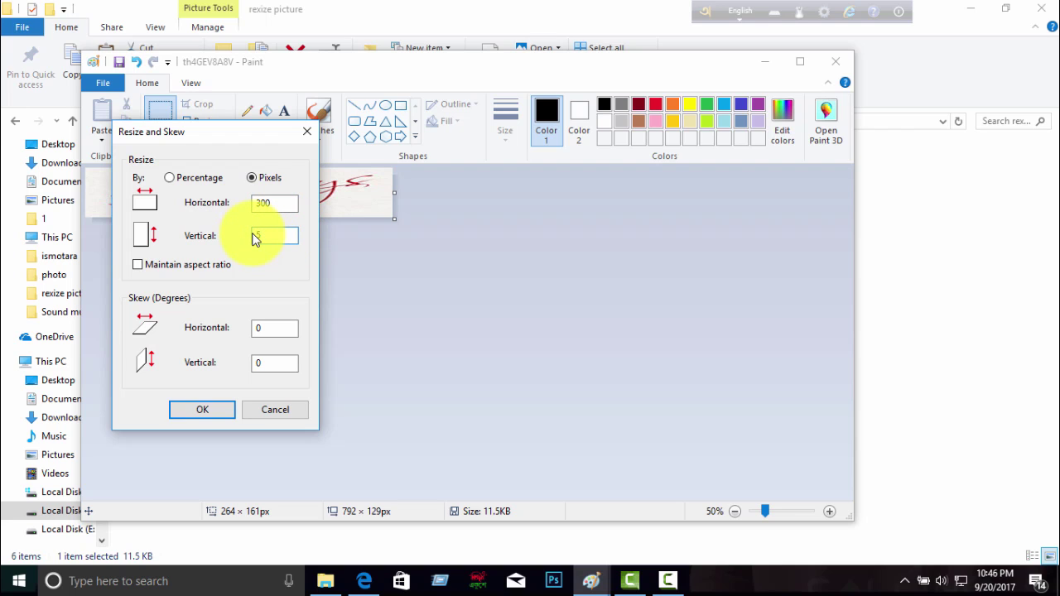
text(80)
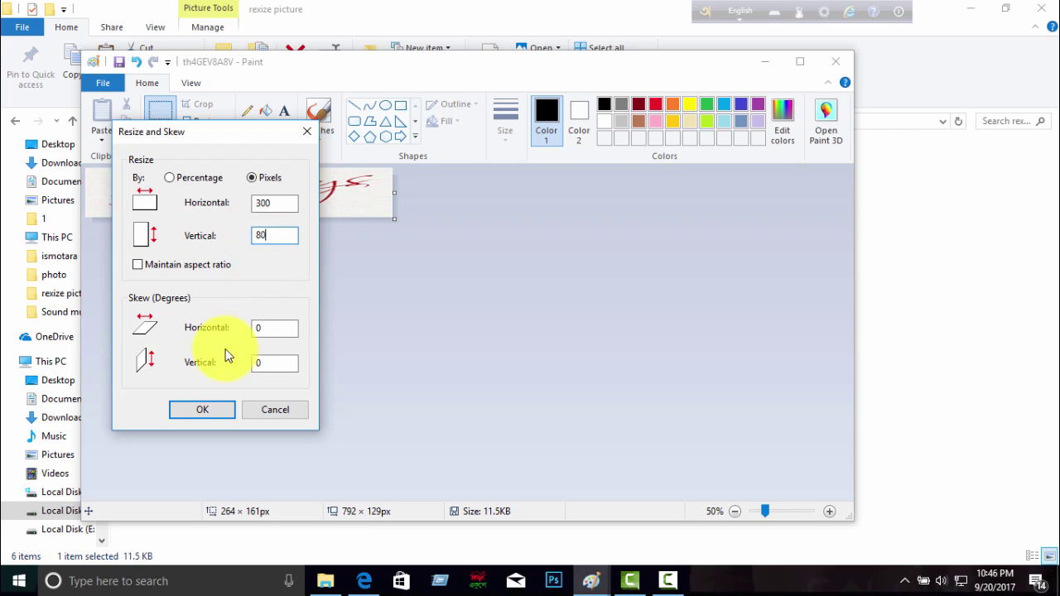
click(203, 412)
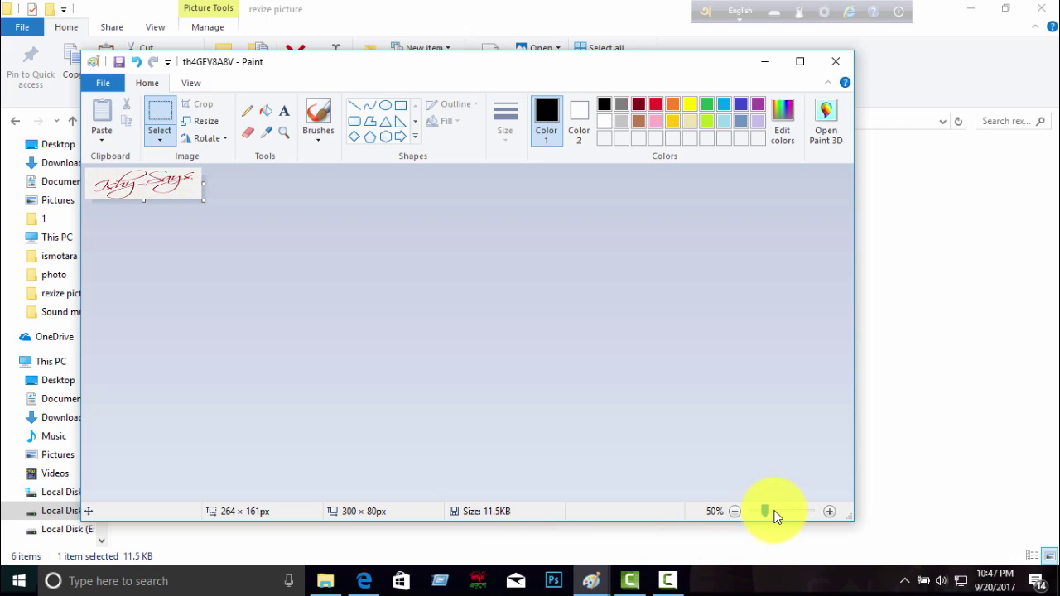
View the signature at 100% zoom and start Save As with PNG as the file type
click(777, 514)
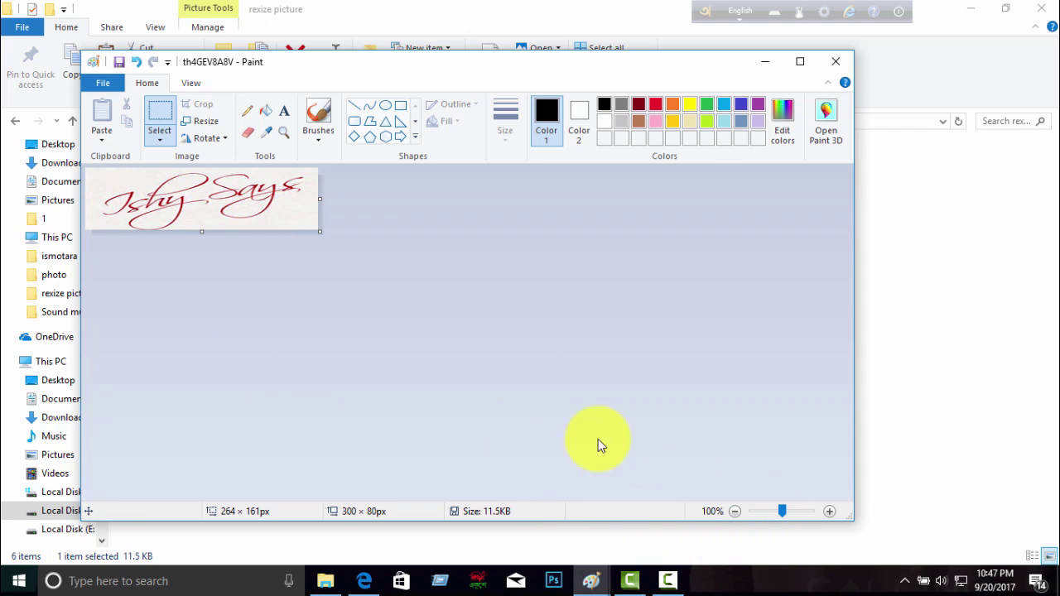
click(104, 82)
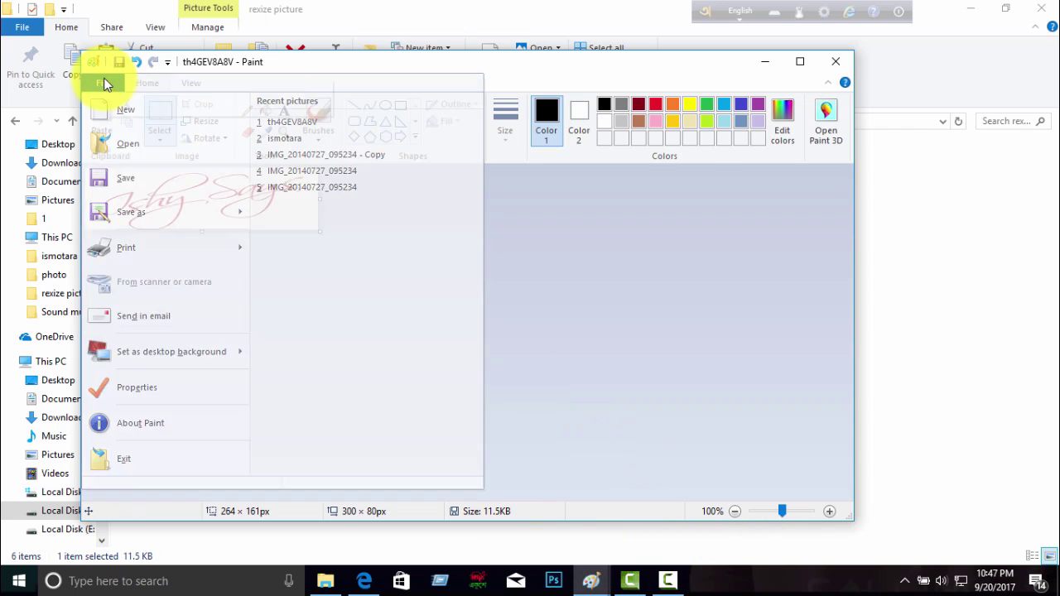
right_click(103, 85)
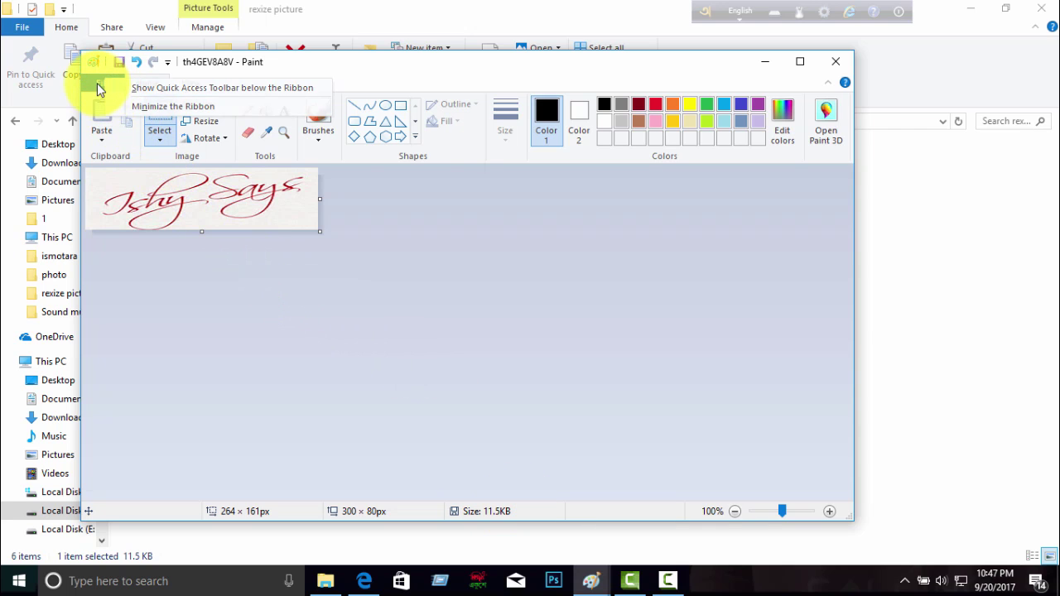
right_click(96, 83)
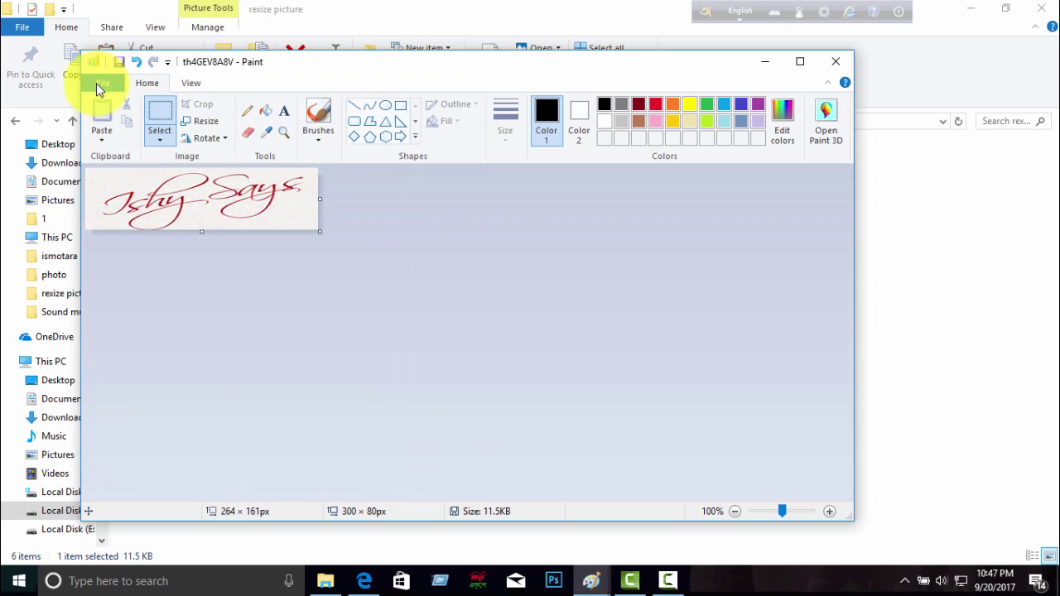
click(96, 83)
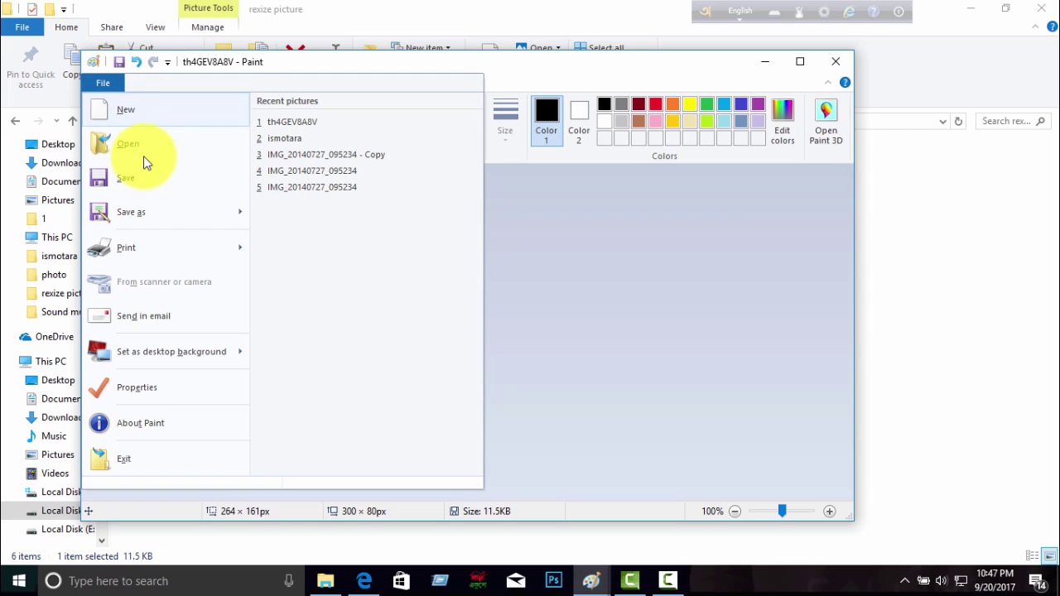
mouse_move(131, 212)
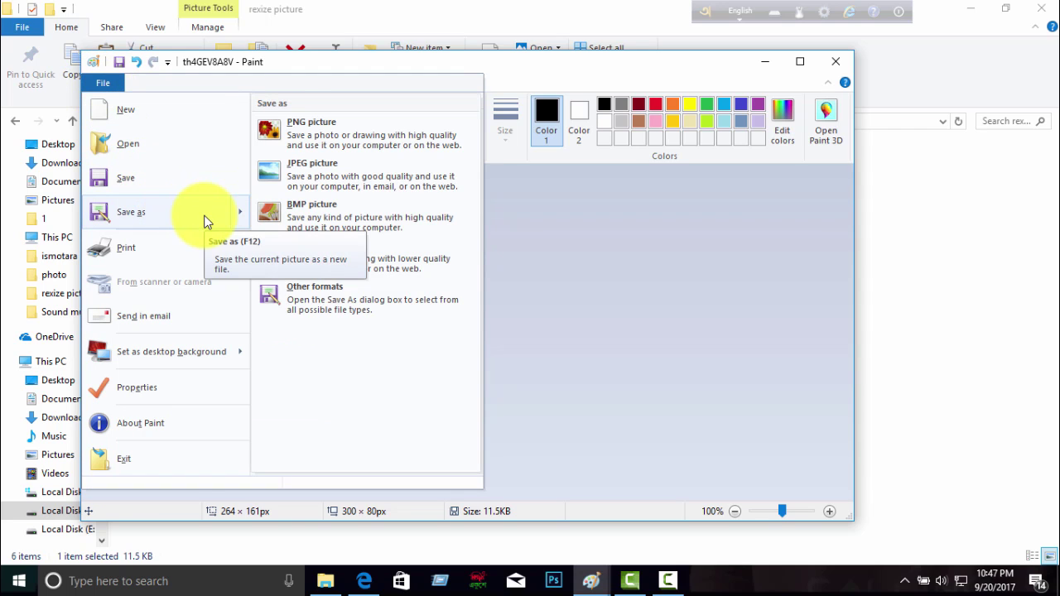
click(205, 214)
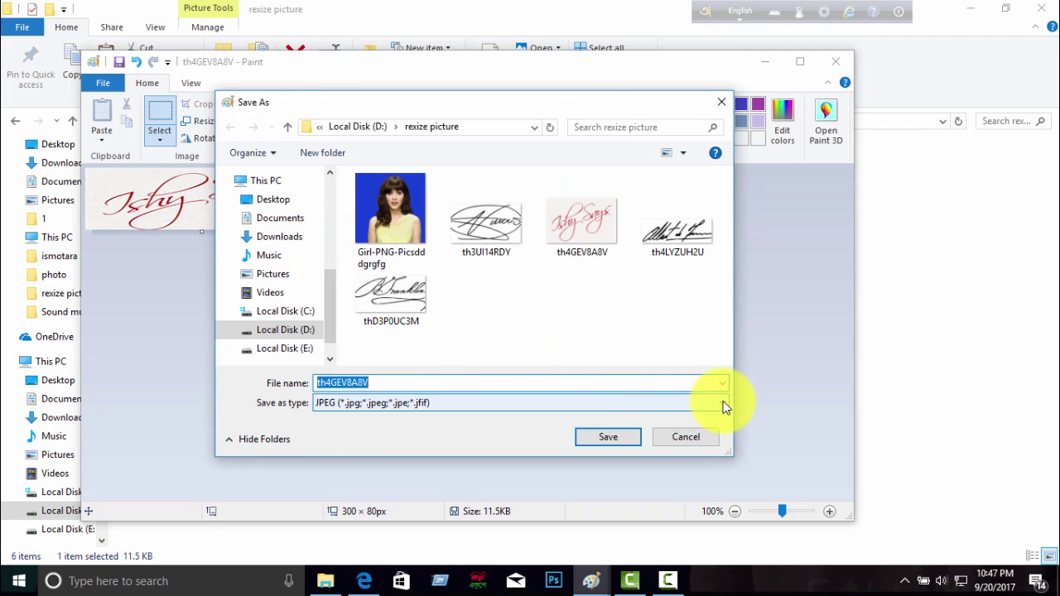
click(722, 403)
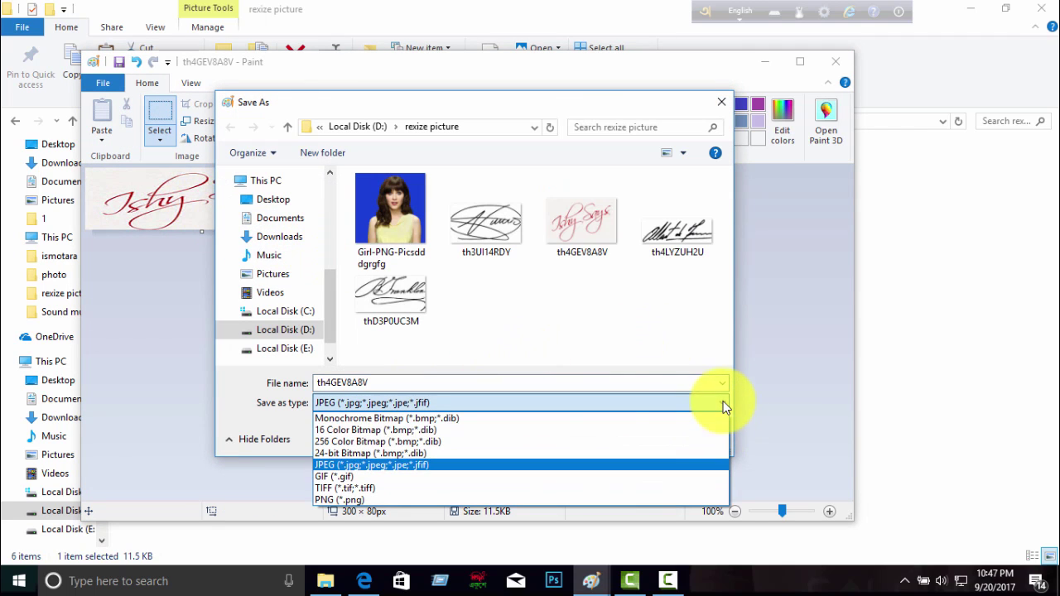
click(438, 500)
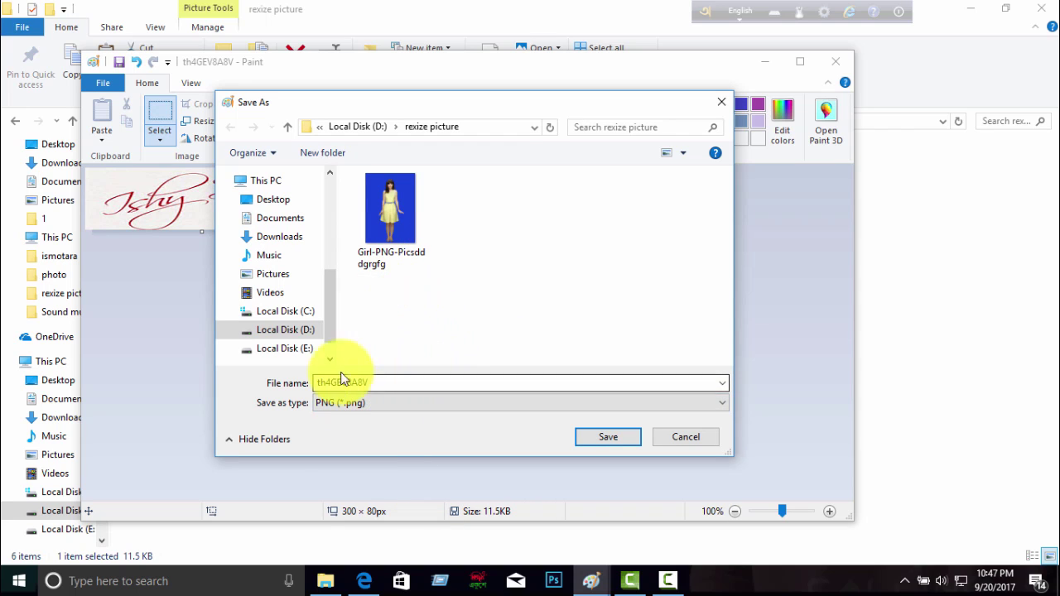
Save the PNG into the D:\rexize picture folder
click(301, 336)
right_click(286, 335)
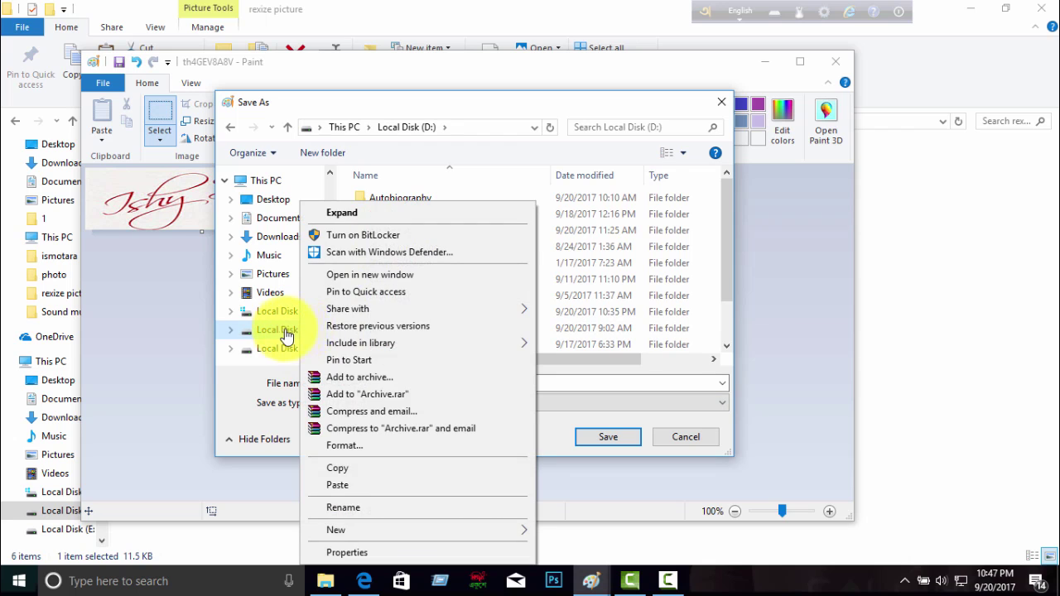
click(287, 335)
scroll(398, 286, down, 1)
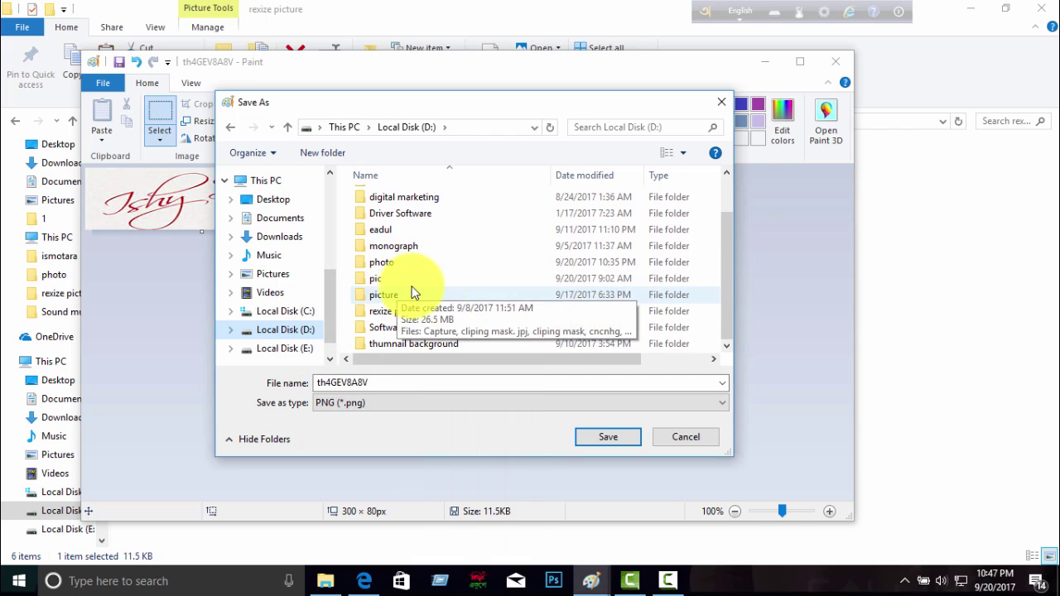
right_click(394, 311)
mouse_move(455, 309)
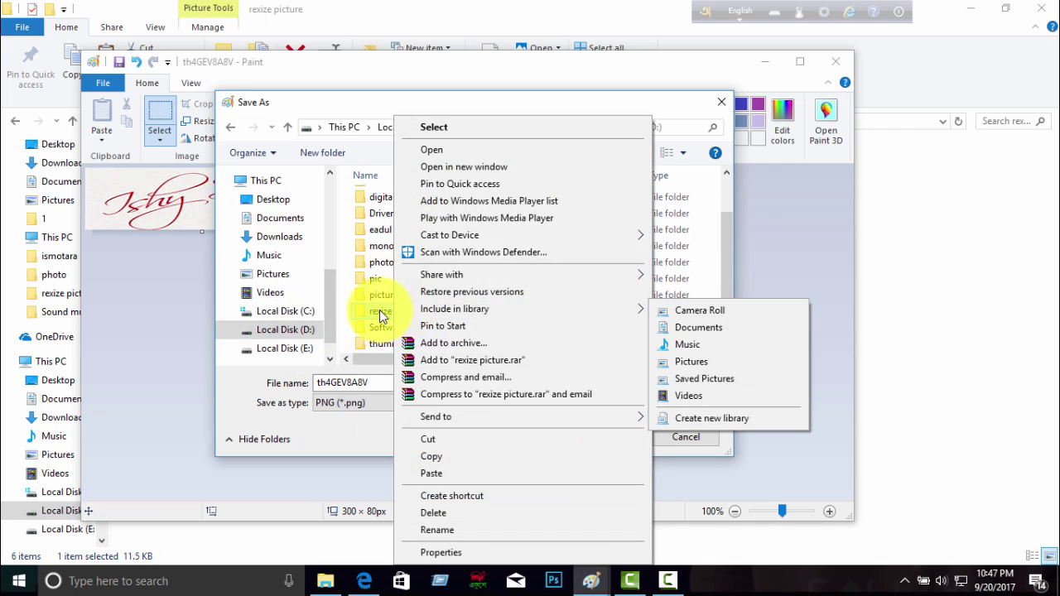
double_click(380, 312)
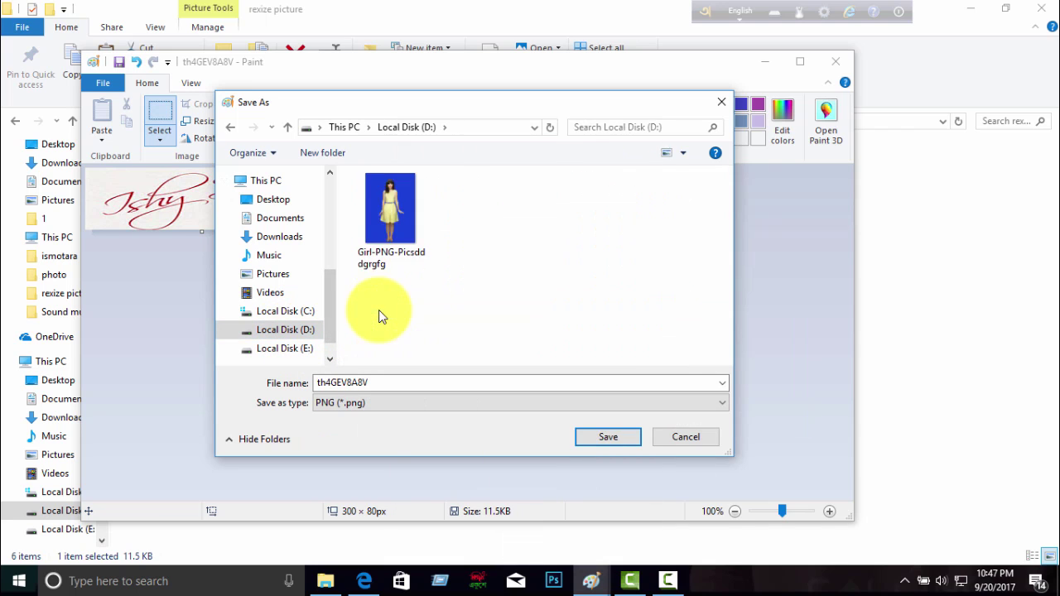
click(609, 438)
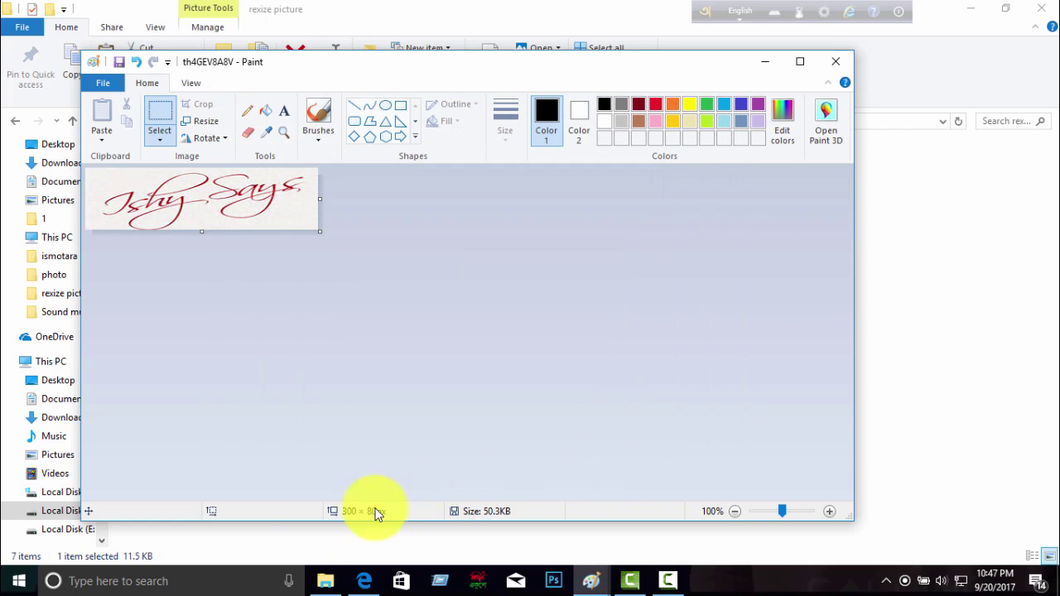
Return to the rexize picture folder to confirm the new 300×80 PNG signature is there
click(325, 580)
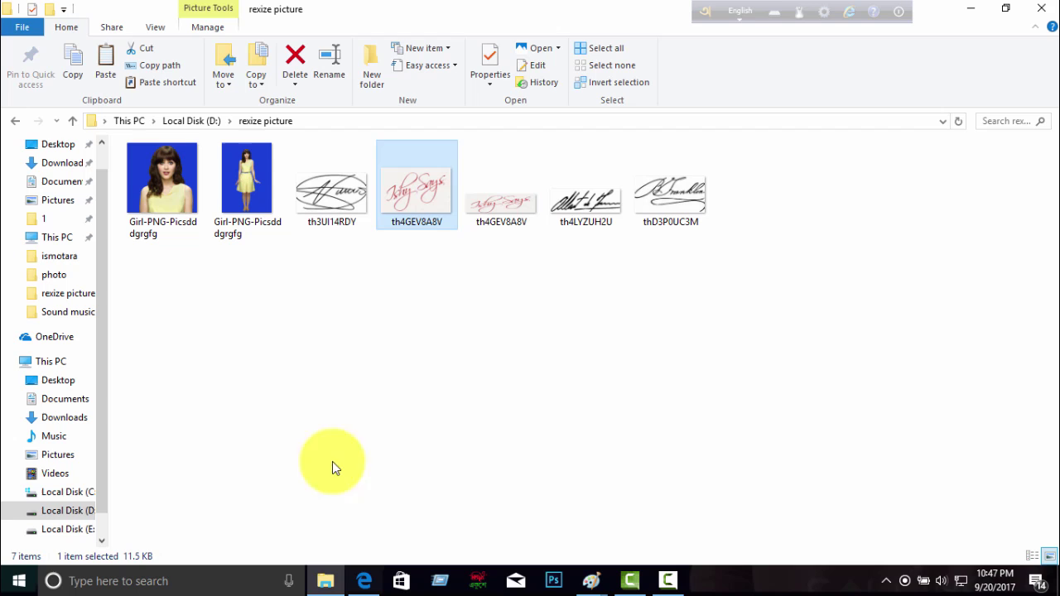
click(394, 333)
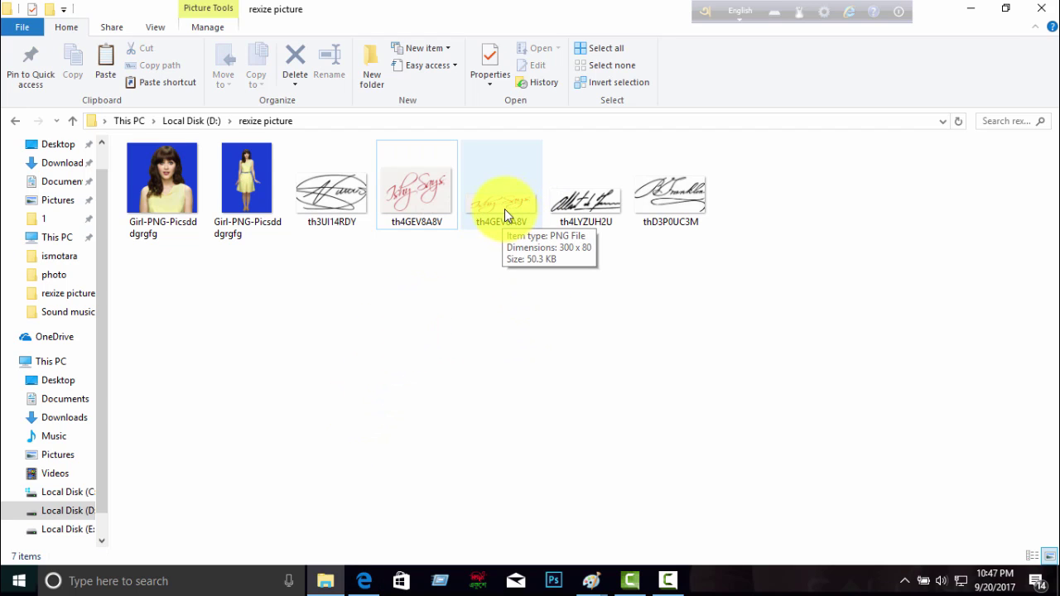